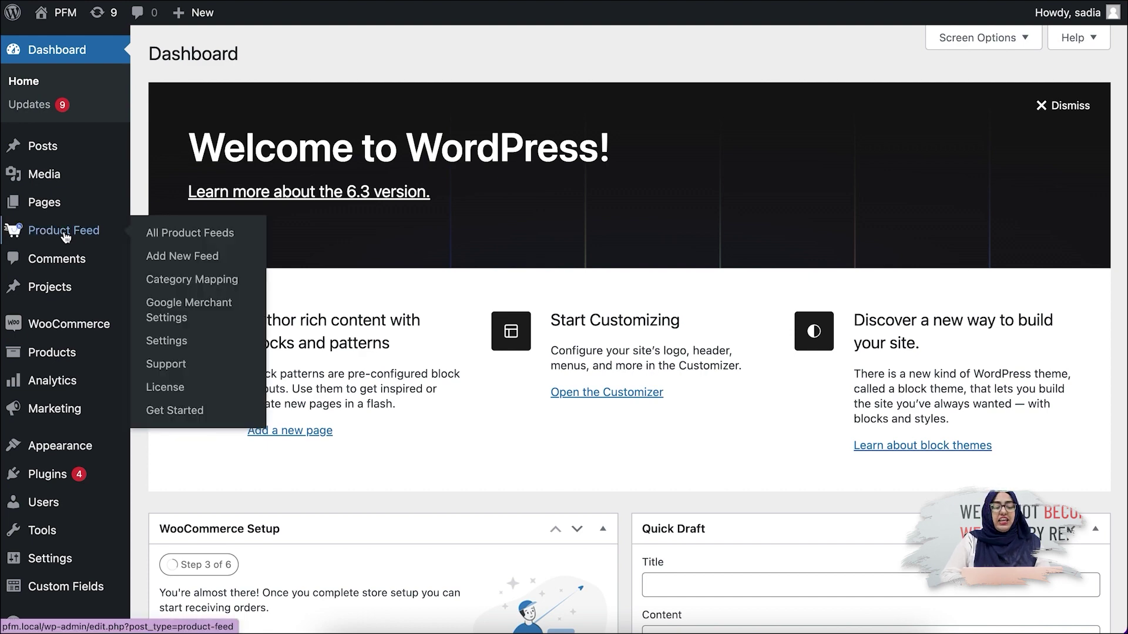
# Step: Start a new product feed and title it "Custom Feed"
pyautogui.click(151, 261)
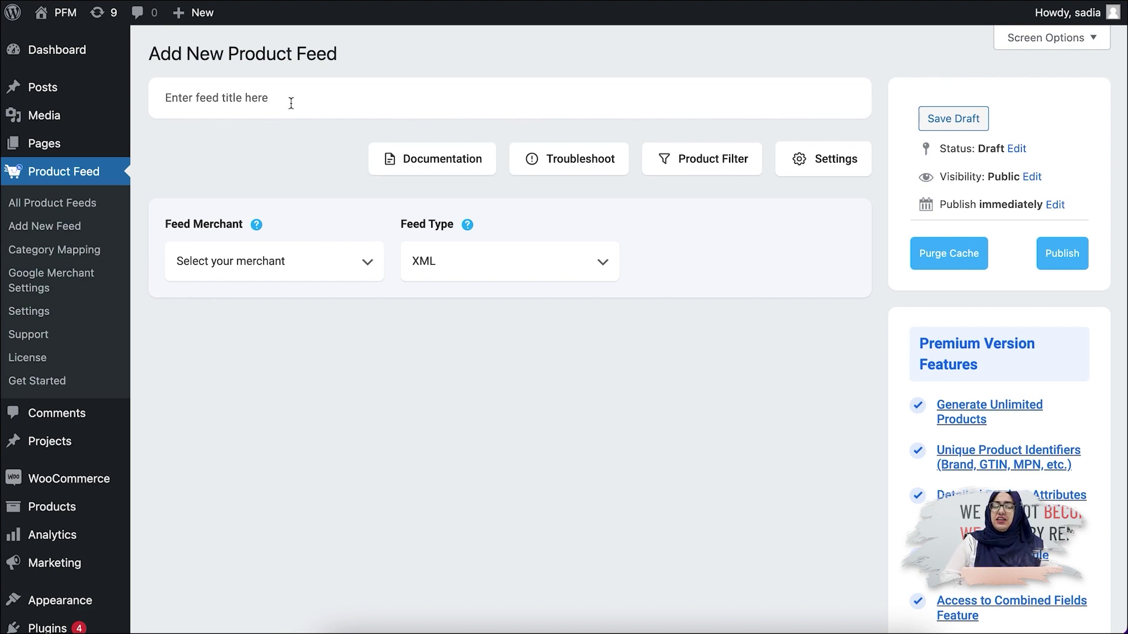
pyautogui.write('Cusst')
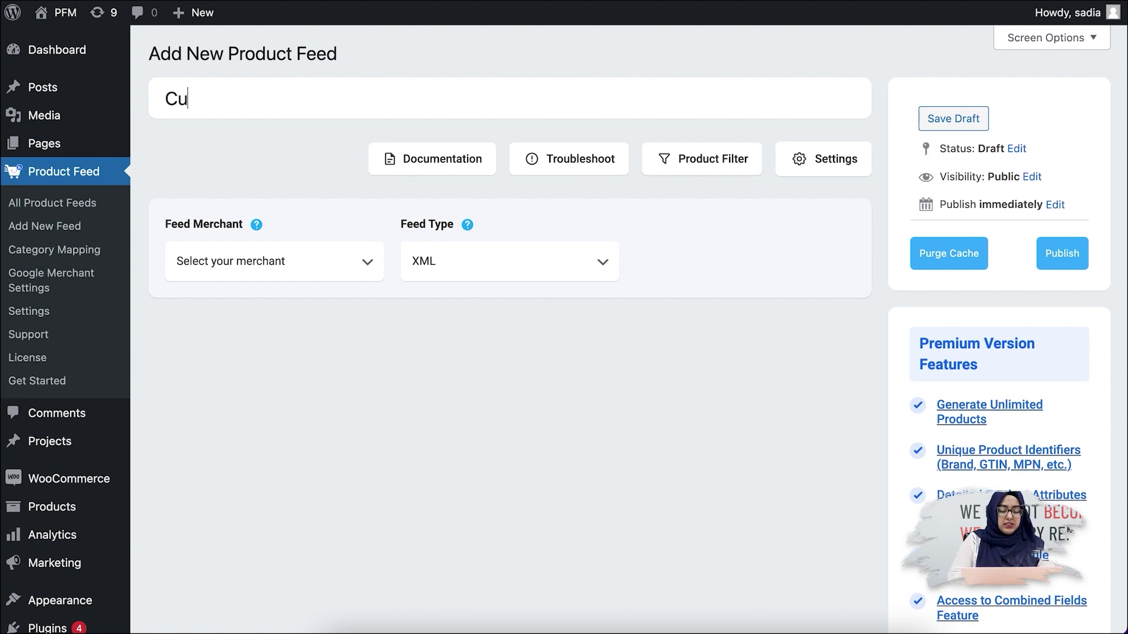
pyautogui.press('BackSpace')
pyautogui.press('BackSpace')
pyautogui.write('tom Feed')
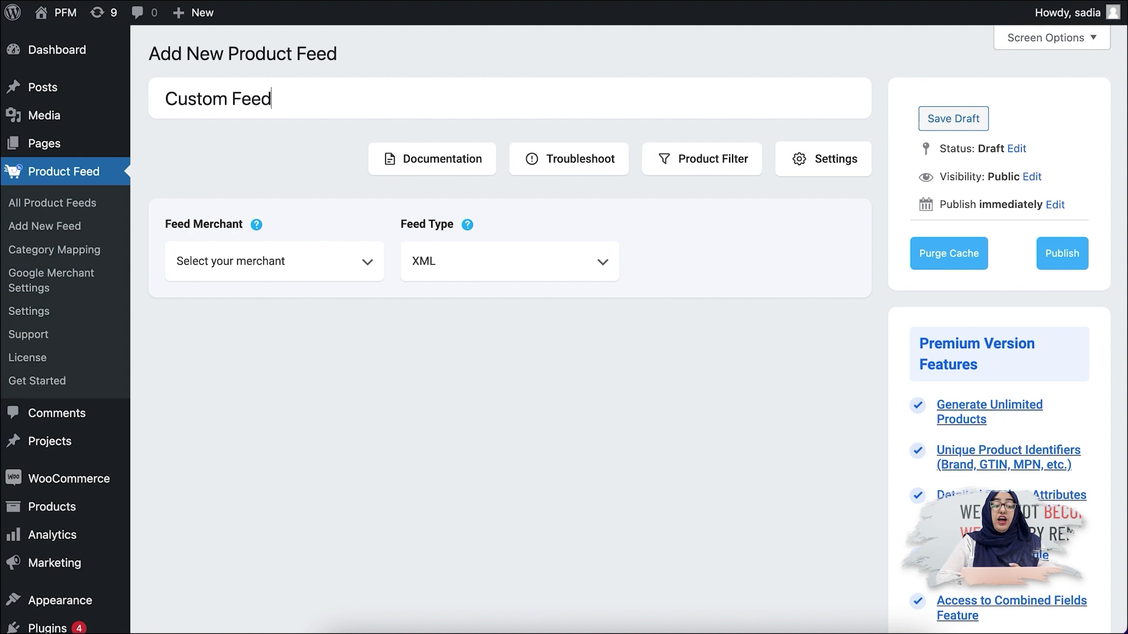
# Step: Choose Custom as the feed merchant and review the available feed types for the XML feed
pyautogui.click(255, 266)
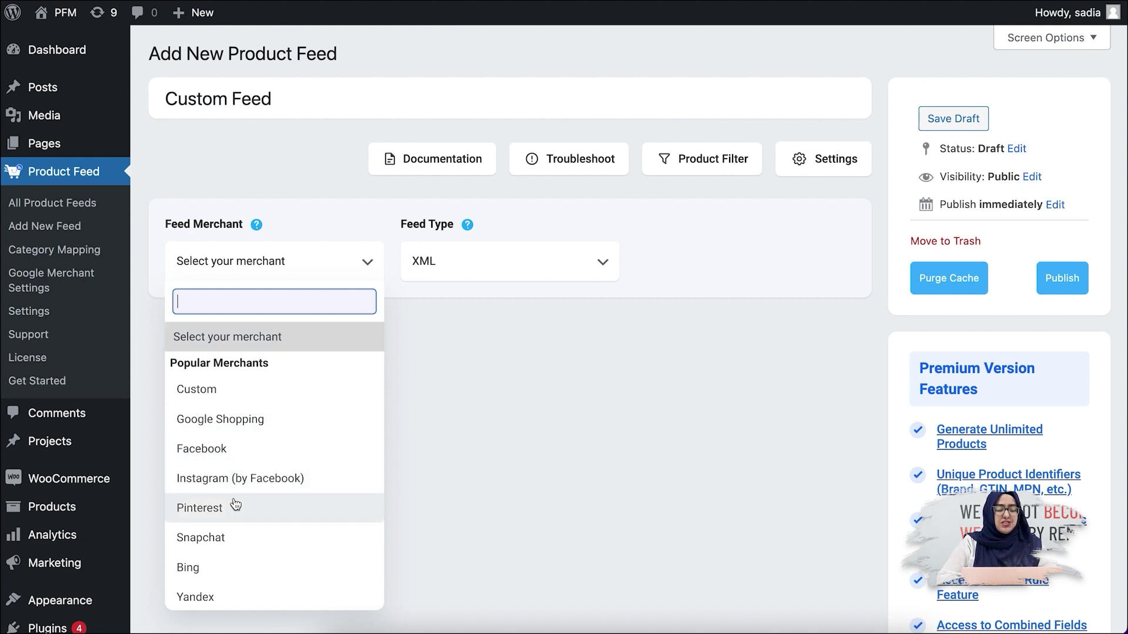
pyautogui.scroll(-5, 233, 515)
pyautogui.scroll(-3, 235, 518)
pyautogui.scroll(8, 235, 518)
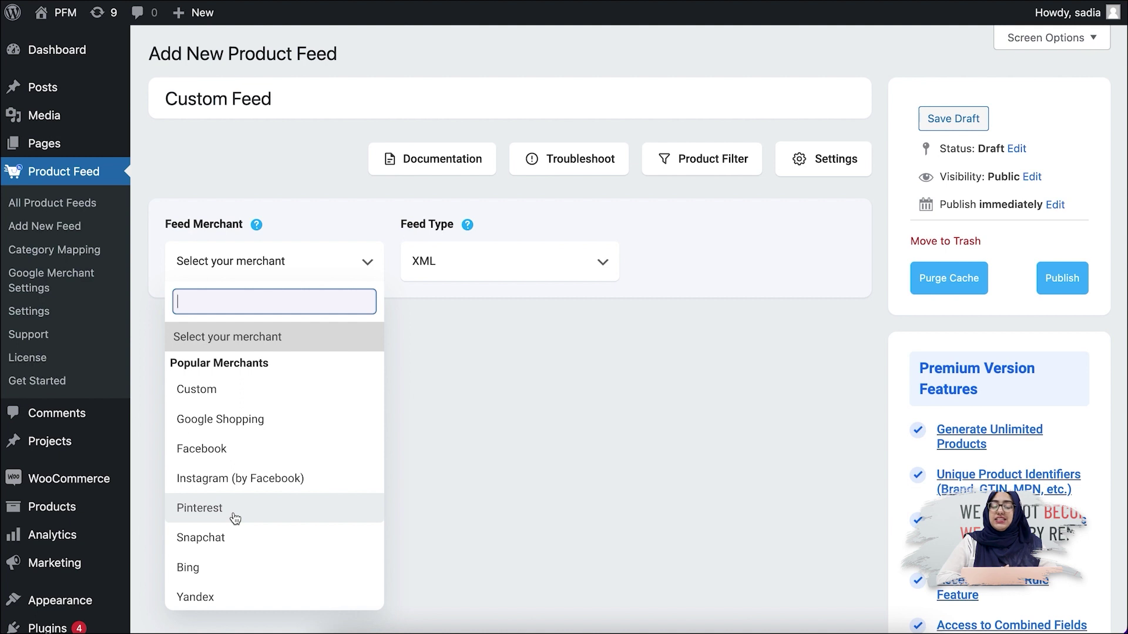
pyautogui.click(238, 391)
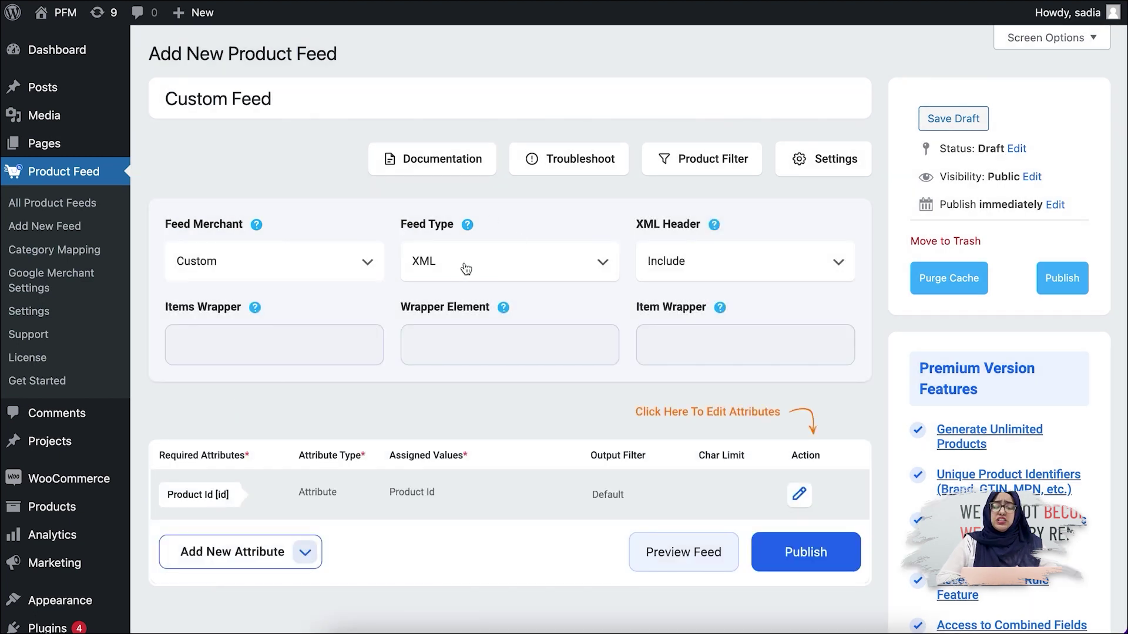
pyautogui.click(466, 268)
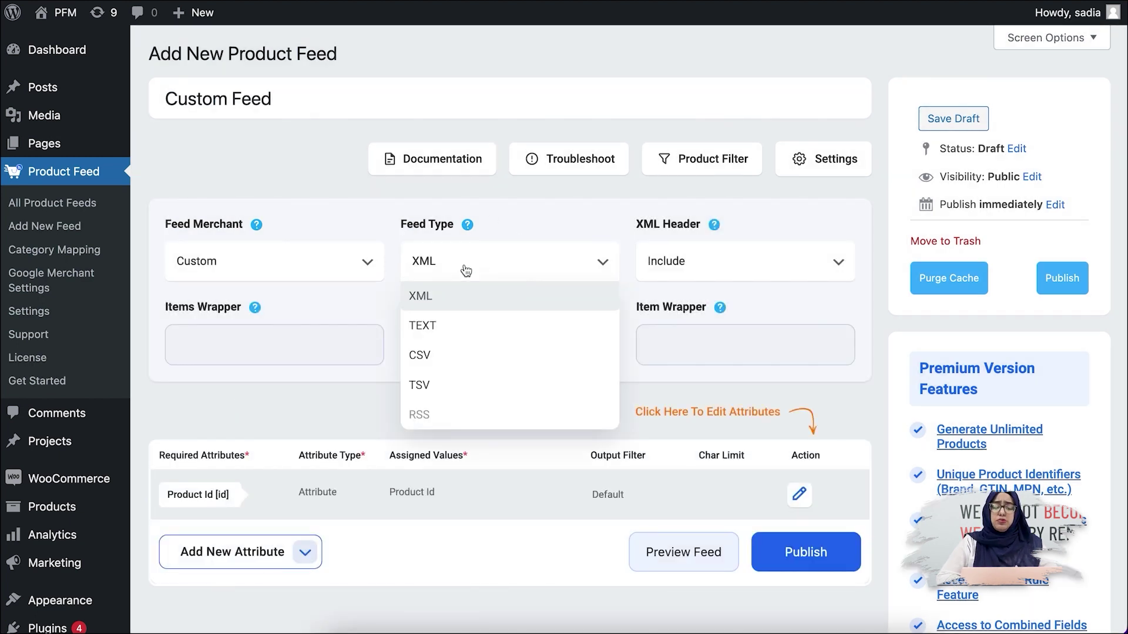
pyautogui.click(444, 423)
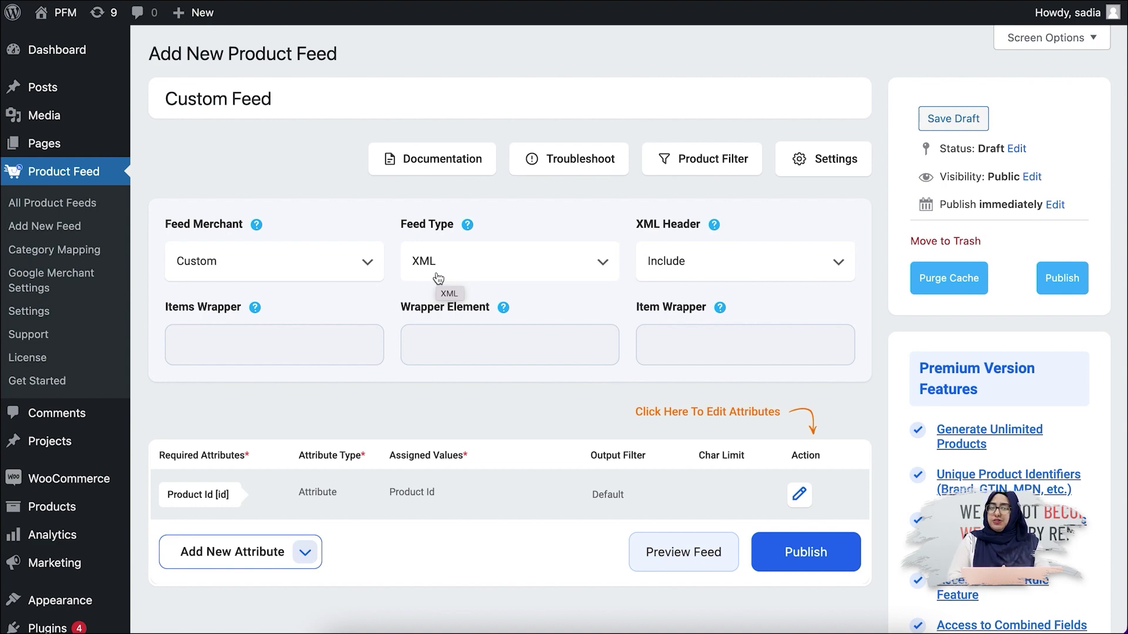
# Step: Switch to TikTok's Catalog Product Parameters help page and examine the mandatory attributes from sku_id through brand
pyautogui.scroll(-1, 437, 278)
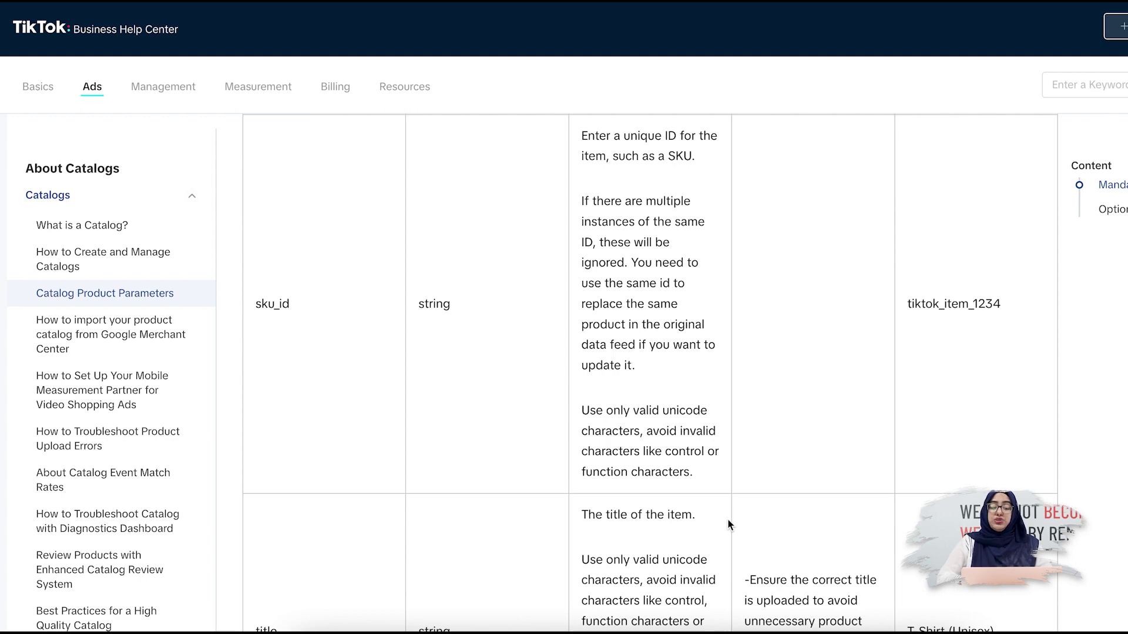
pyautogui.scroll(-9, 727, 519)
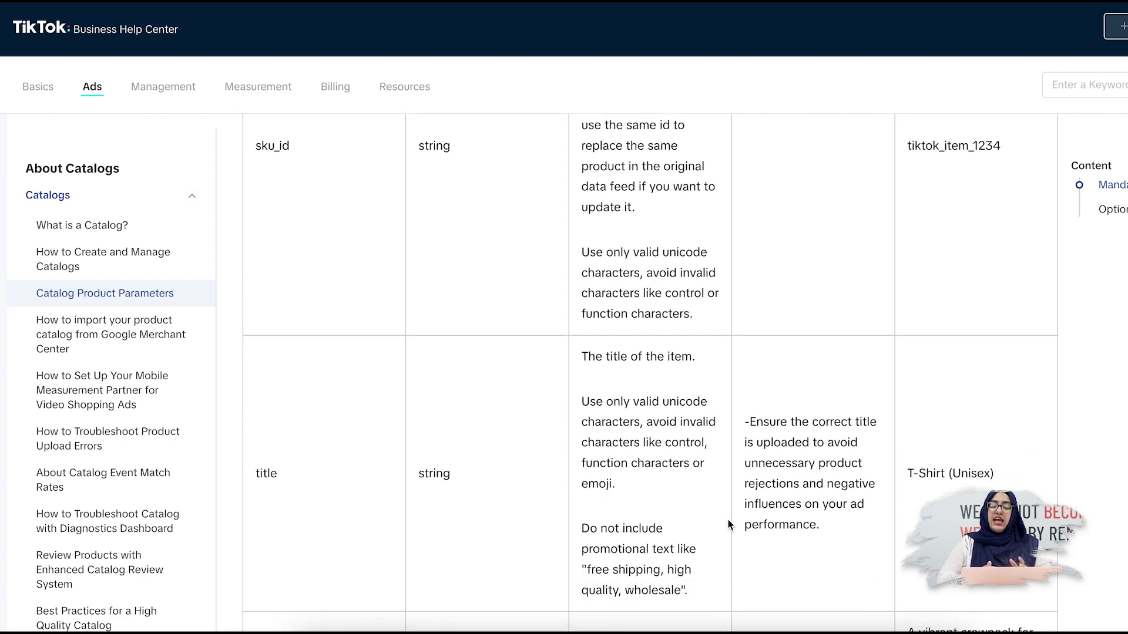
pyautogui.scroll(-7, 727, 519)
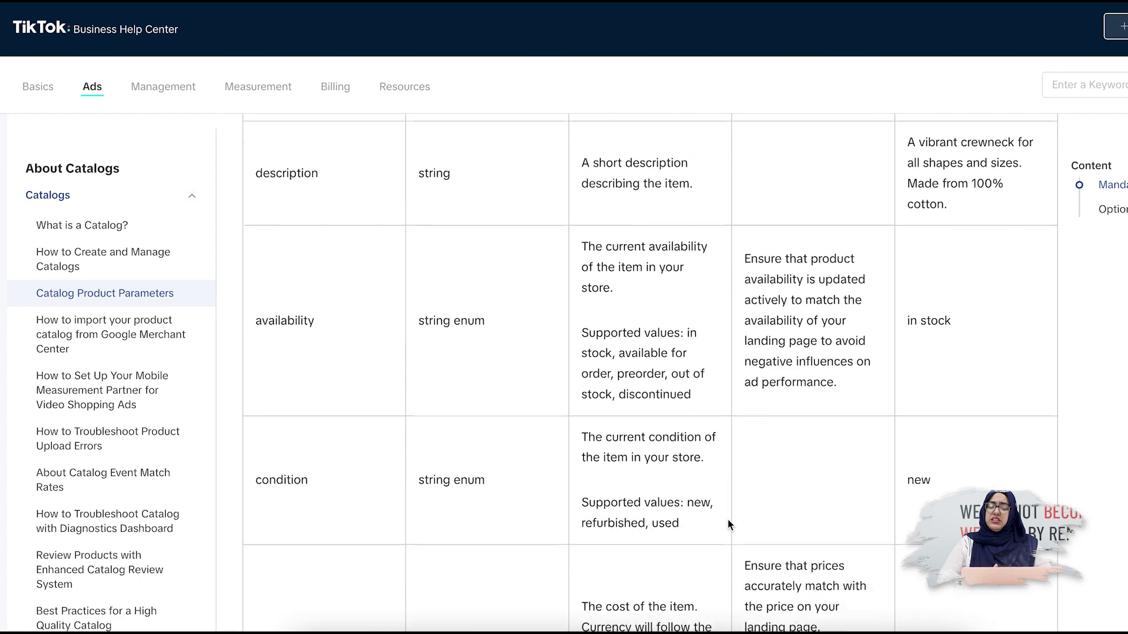
pyautogui.scroll(-8, 728, 519)
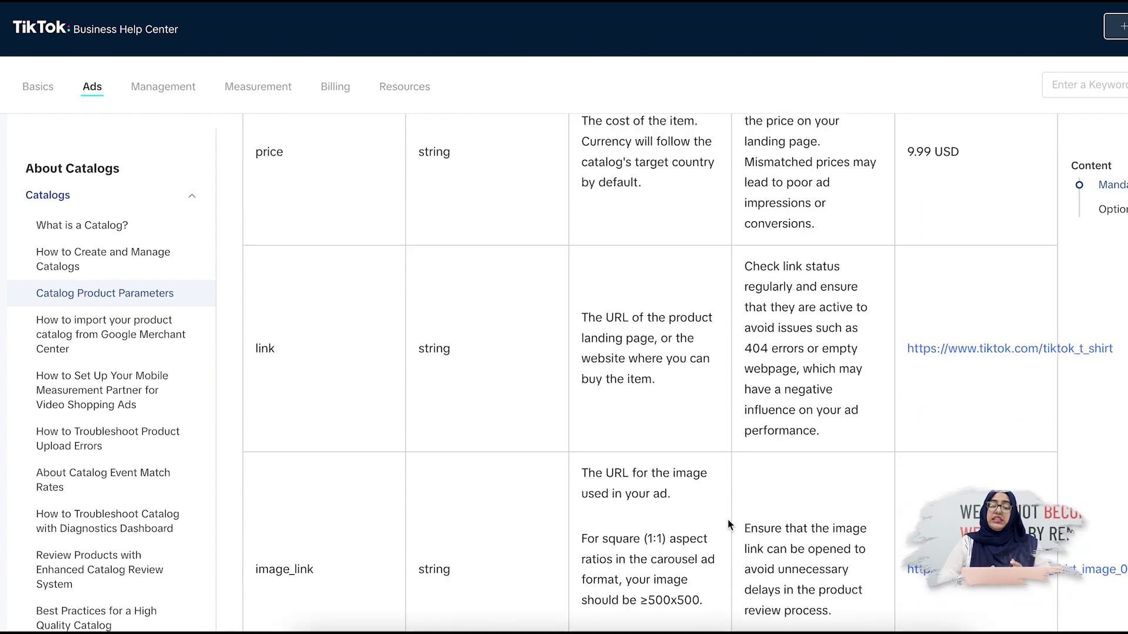
pyautogui.scroll(-4, 727, 519)
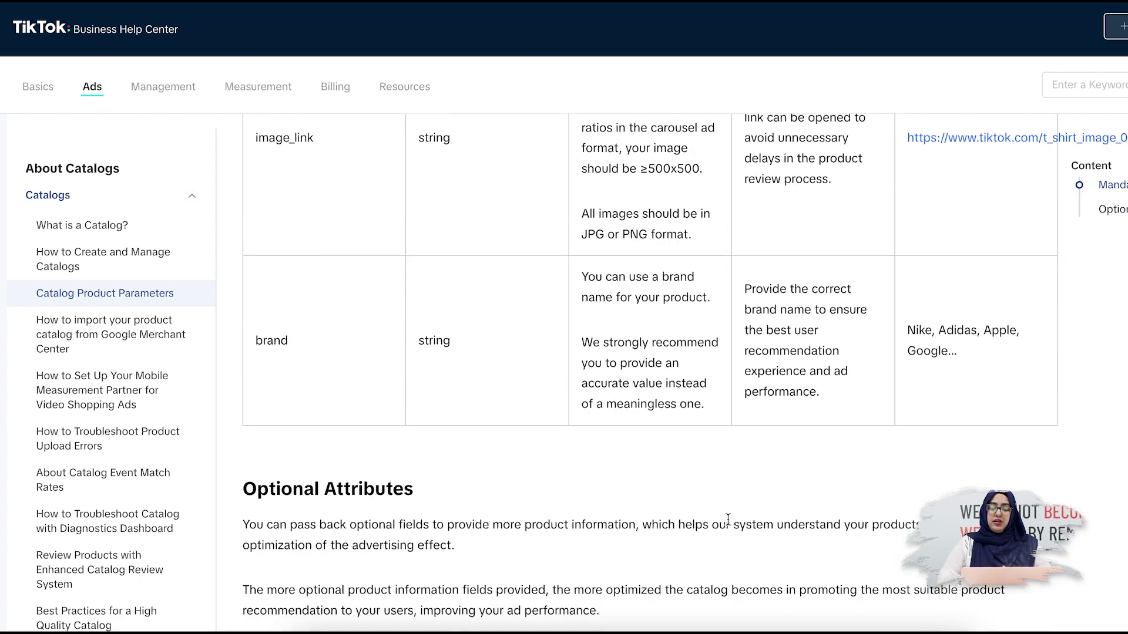
pyautogui.scroll(10, 727, 519)
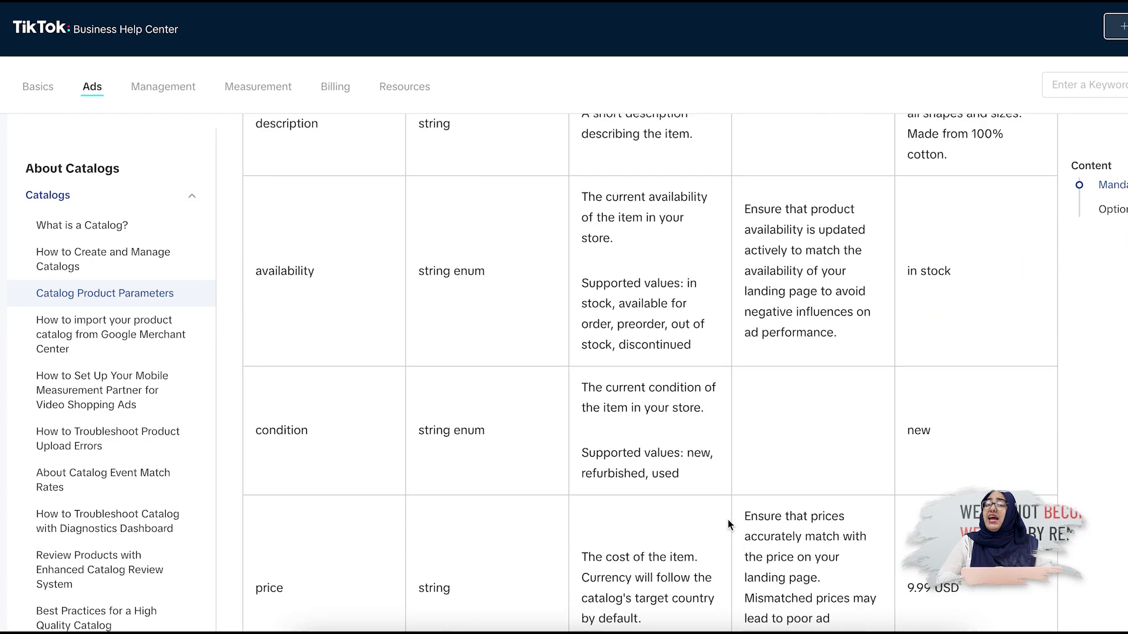
pyautogui.scroll(8, 727, 519)
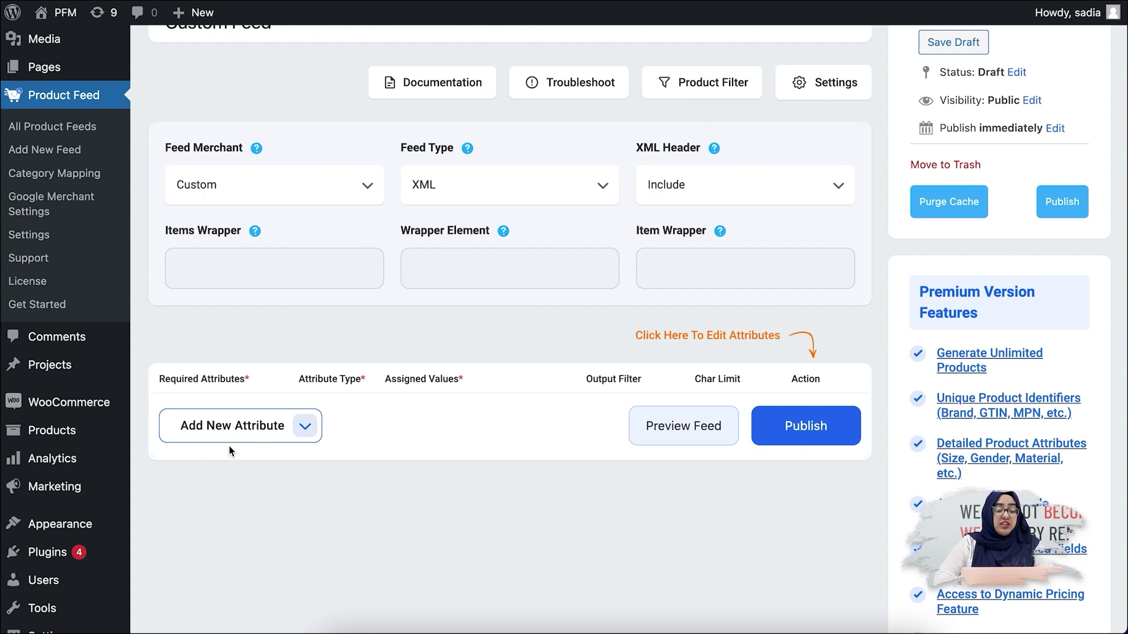
# Step: Back in the feed editor, add a Product Title [title] attribute of type Attribute, assign it Product Title, and save the row
pyautogui.click(258, 441)
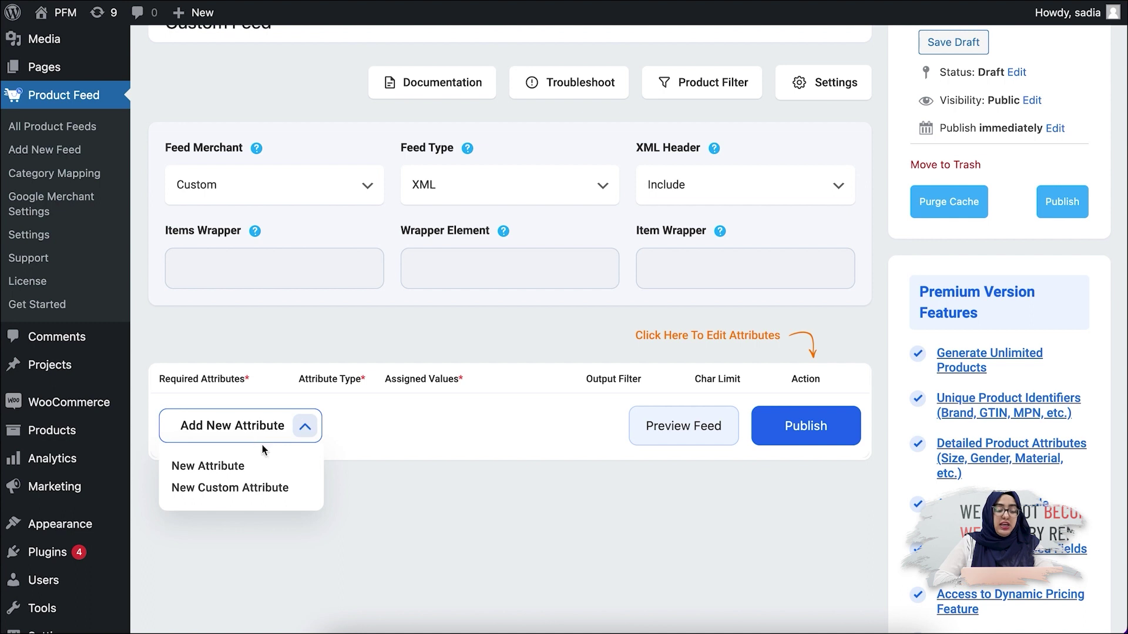
pyautogui.click(195, 467)
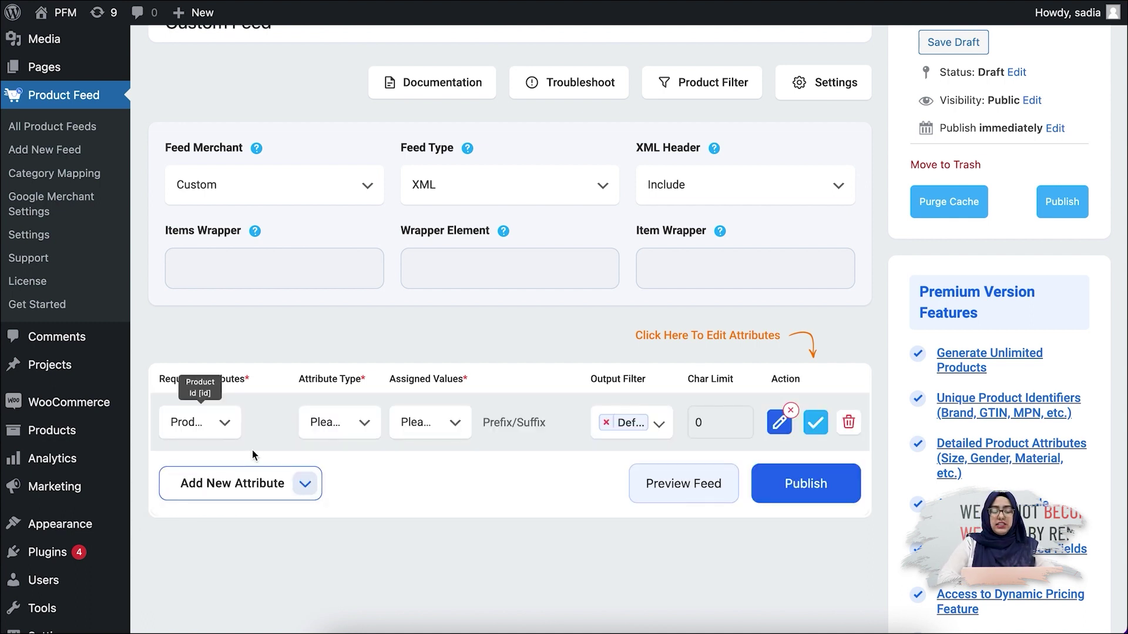
pyautogui.click(233, 424)
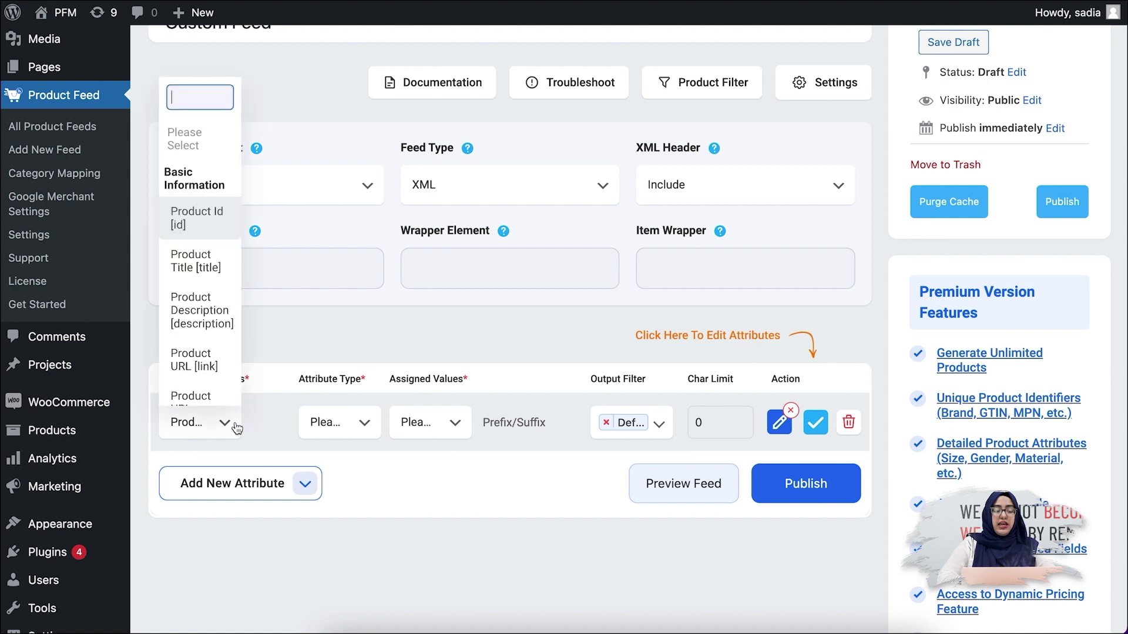
pyautogui.click(213, 252)
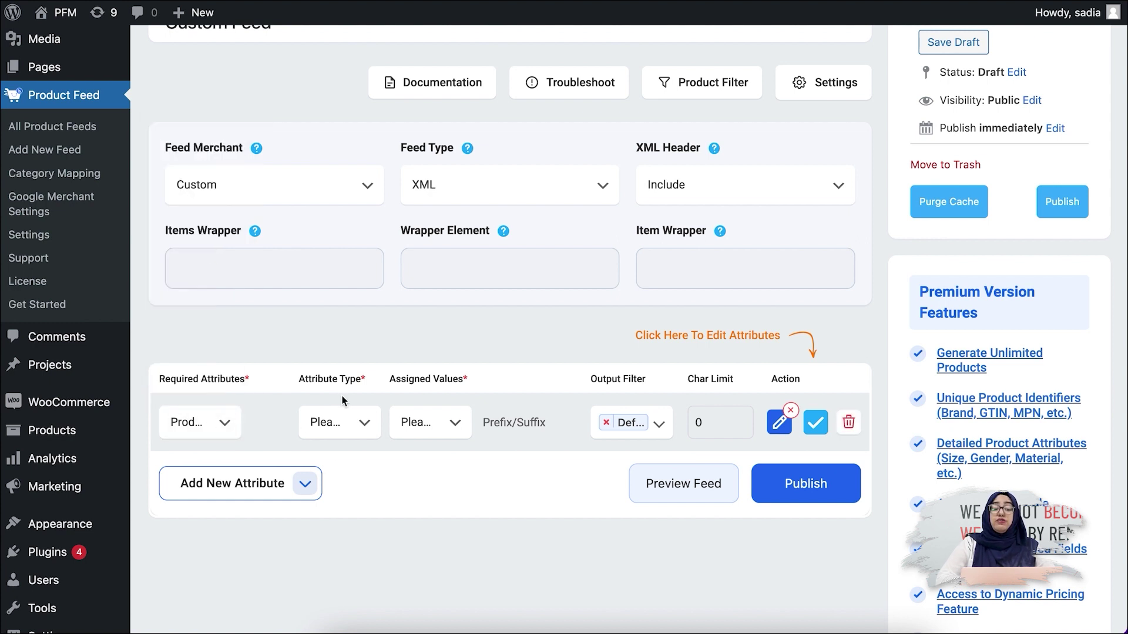
pyautogui.click(338, 432)
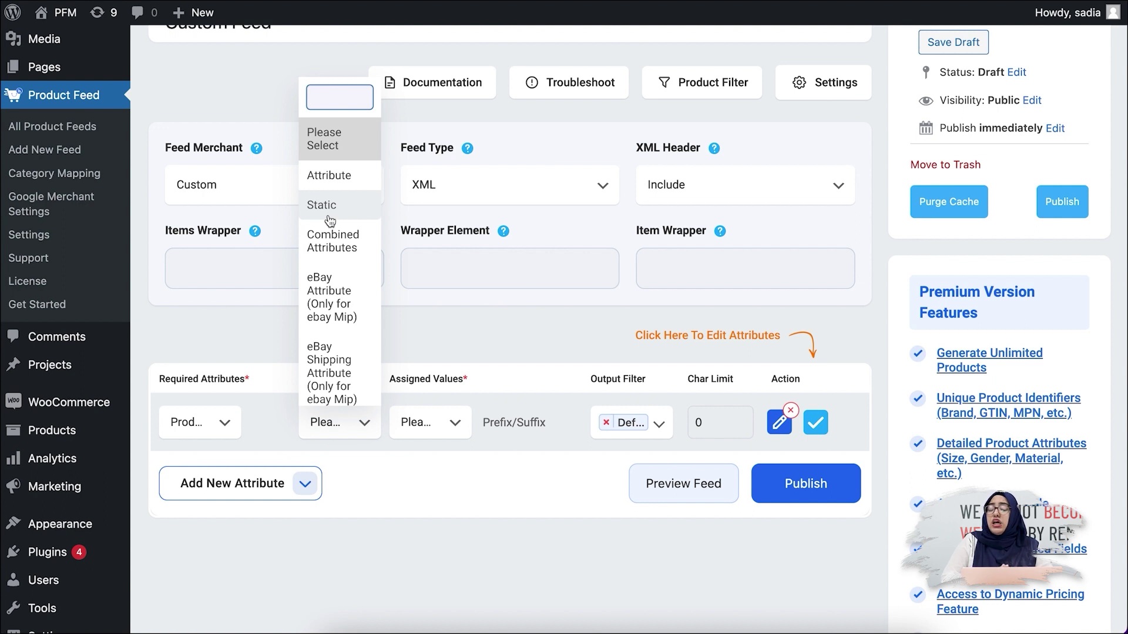
pyautogui.click(325, 176)
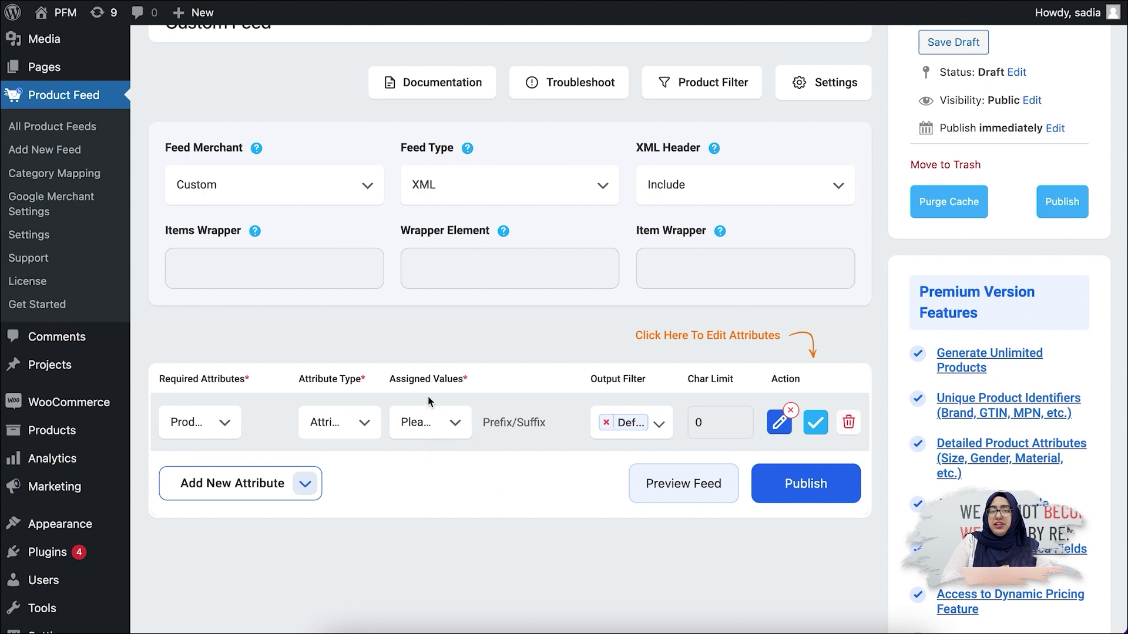
pyautogui.click(428, 421)
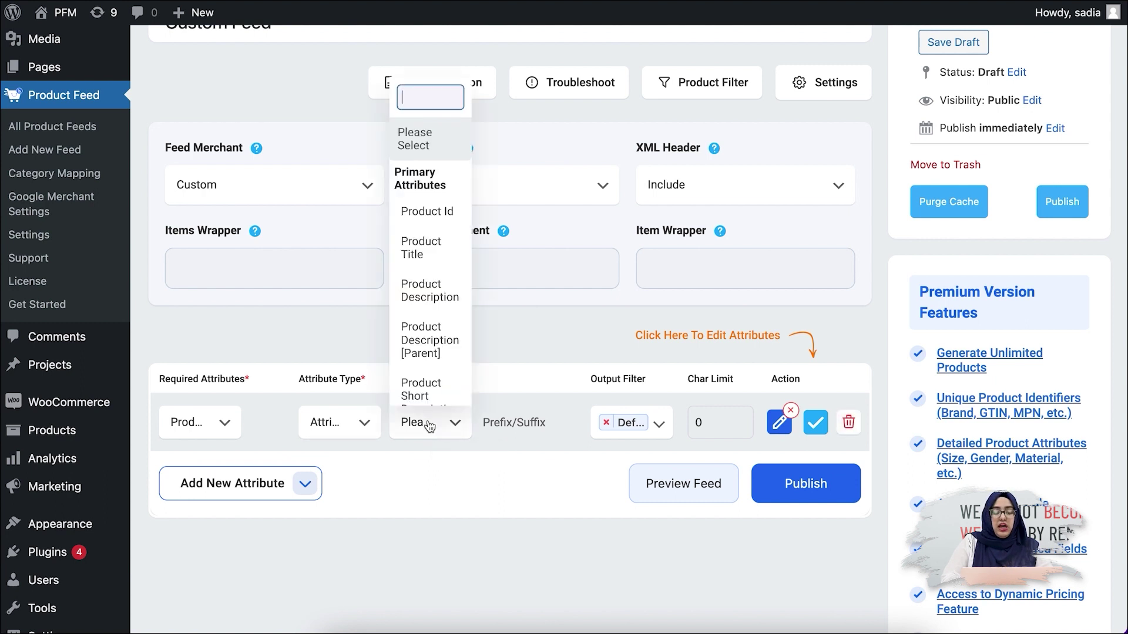
pyautogui.click(442, 258)
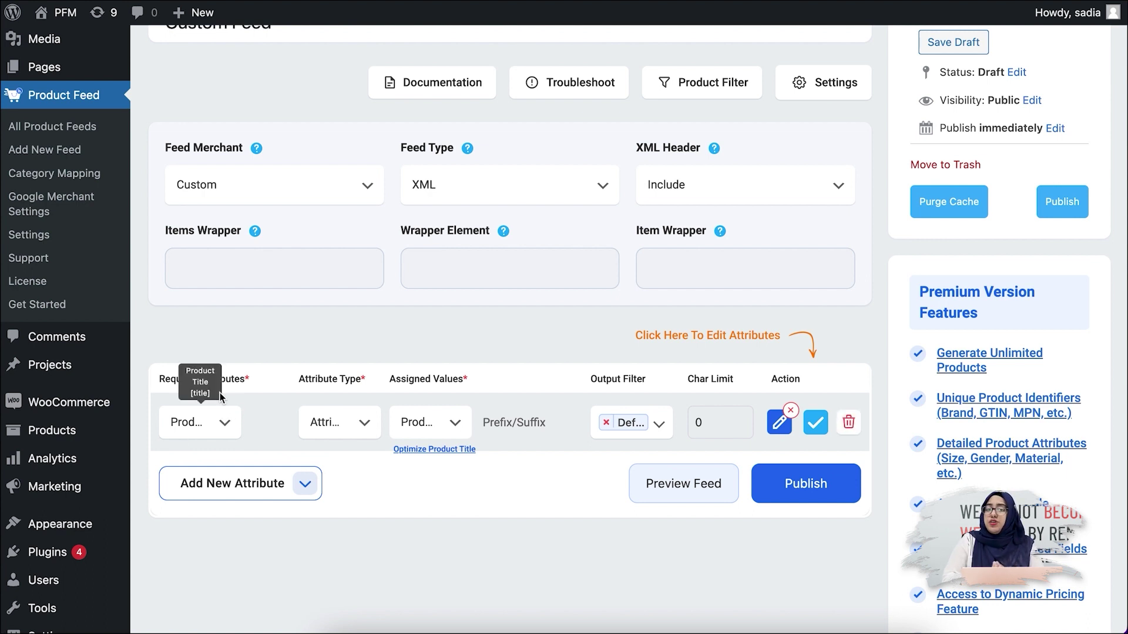
pyautogui.click(815, 423)
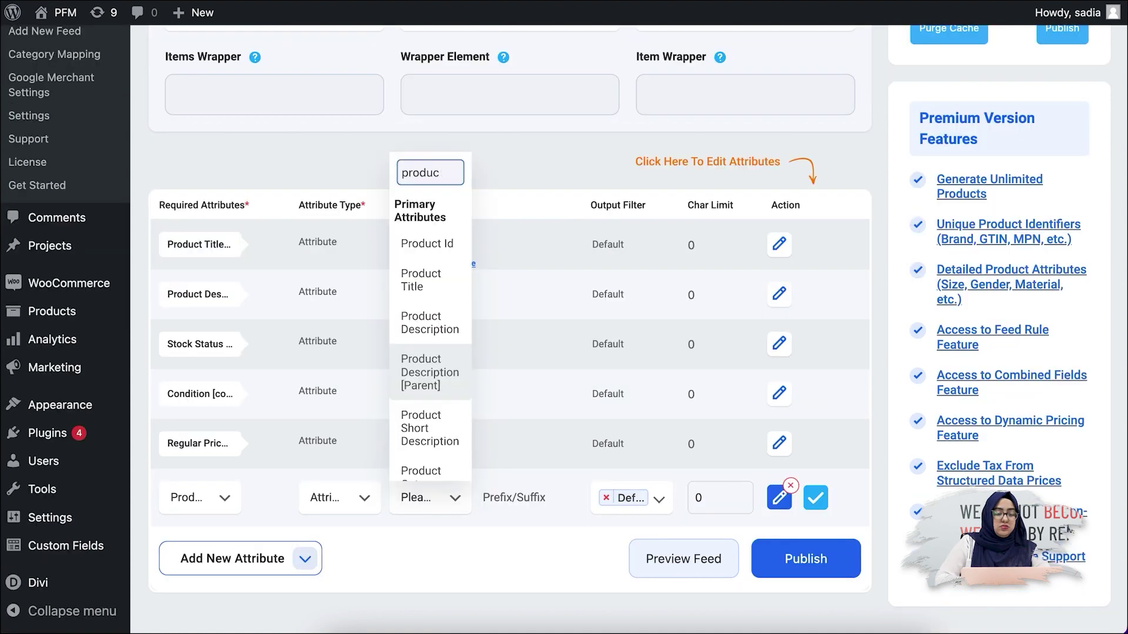
# Step: Assign the Product URL value to the unfinished last attribute row and save the row
pyautogui.hotkey('ctrl', 'a')
pyautogui.write('url')
pyautogui.click(456, 256)
pyautogui.click(815, 497)
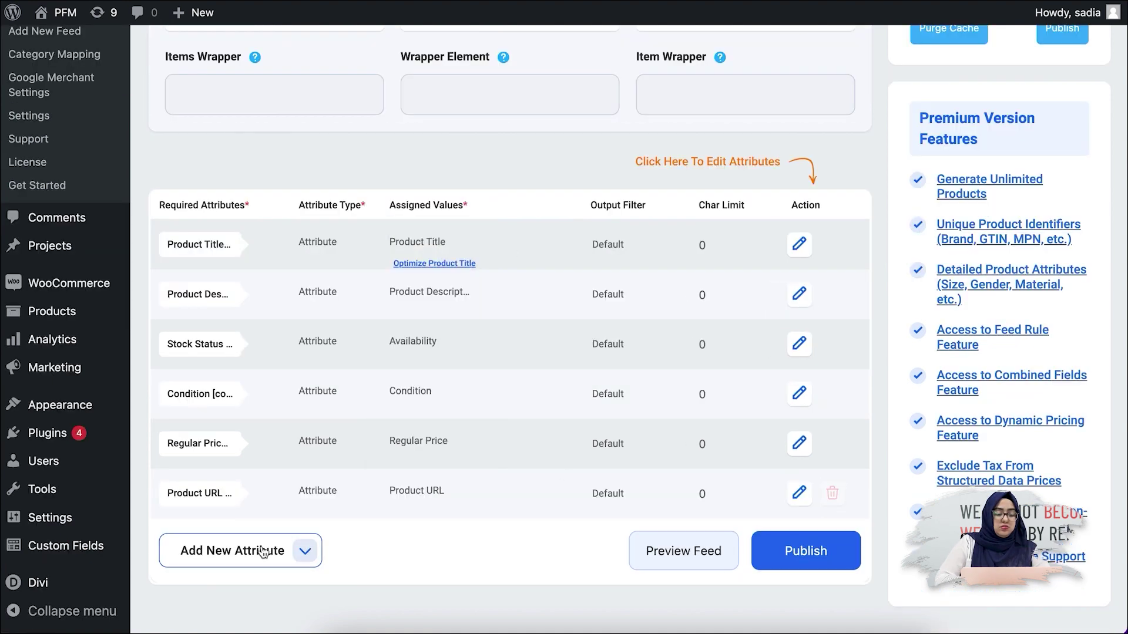
# Step: Add a Main Image attribute of type Attribute, assign it the Main Image value, and save the row
pyautogui.click(261, 554)
pyautogui.click(229, 592)
pyautogui.click(211, 548)
pyautogui.write('ima')
pyautogui.click(197, 296)
pyautogui.click(339, 548)
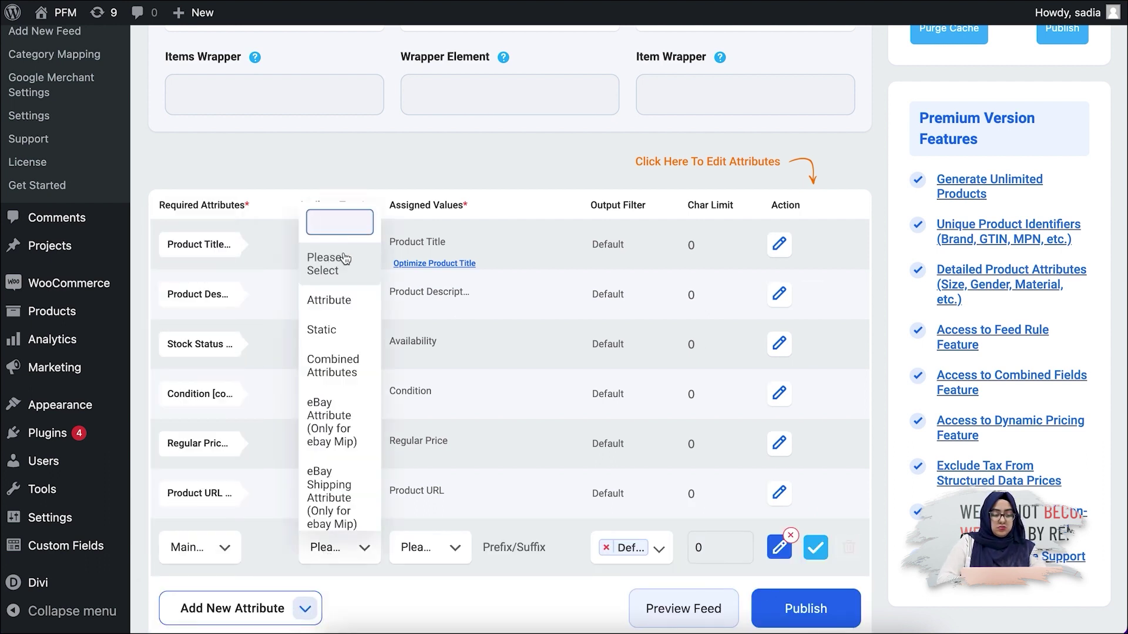
pyautogui.click(332, 296)
pyautogui.click(428, 547)
pyautogui.write('in Ima')
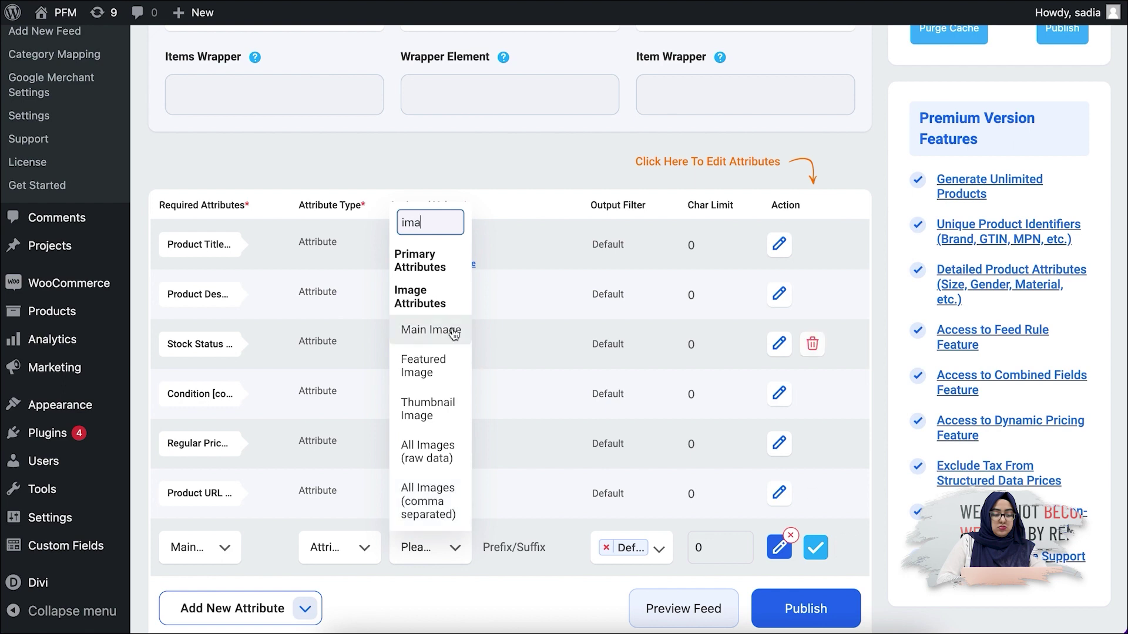
pyautogui.click(435, 327)
pyautogui.click(815, 547)
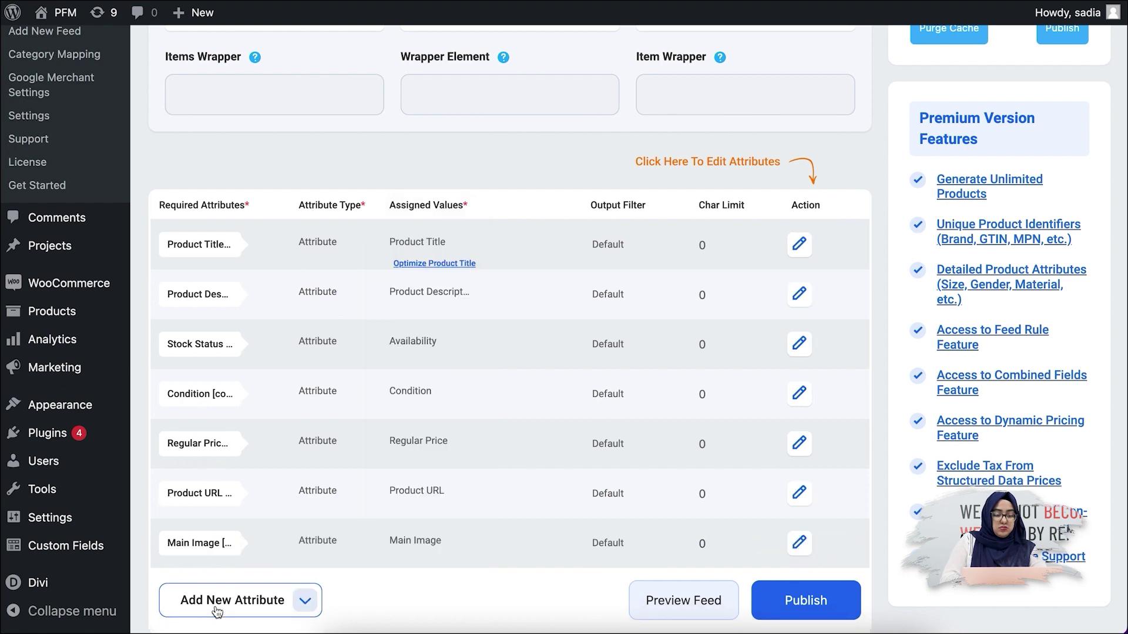
# Step: Add another standard attribute row below the Manufacturer row and browse the list of attributes available for it
pyautogui.click(219, 611)
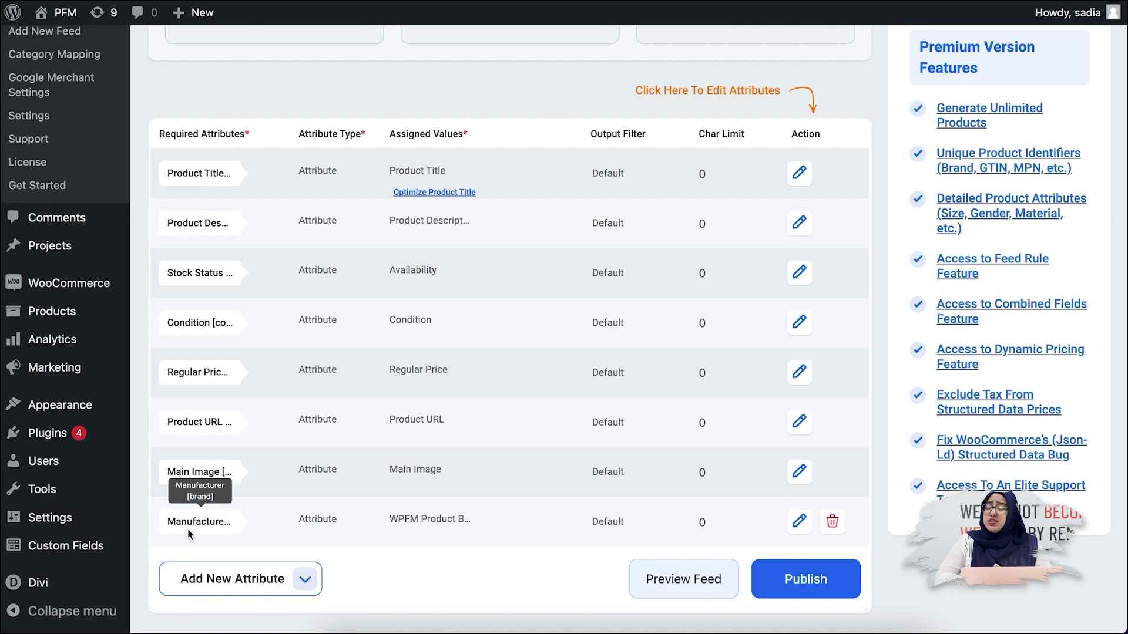
pyautogui.click(235, 579)
pyautogui.scroll(-1, 249, 564)
pyautogui.click(226, 569)
pyautogui.scroll(-1, 194, 511)
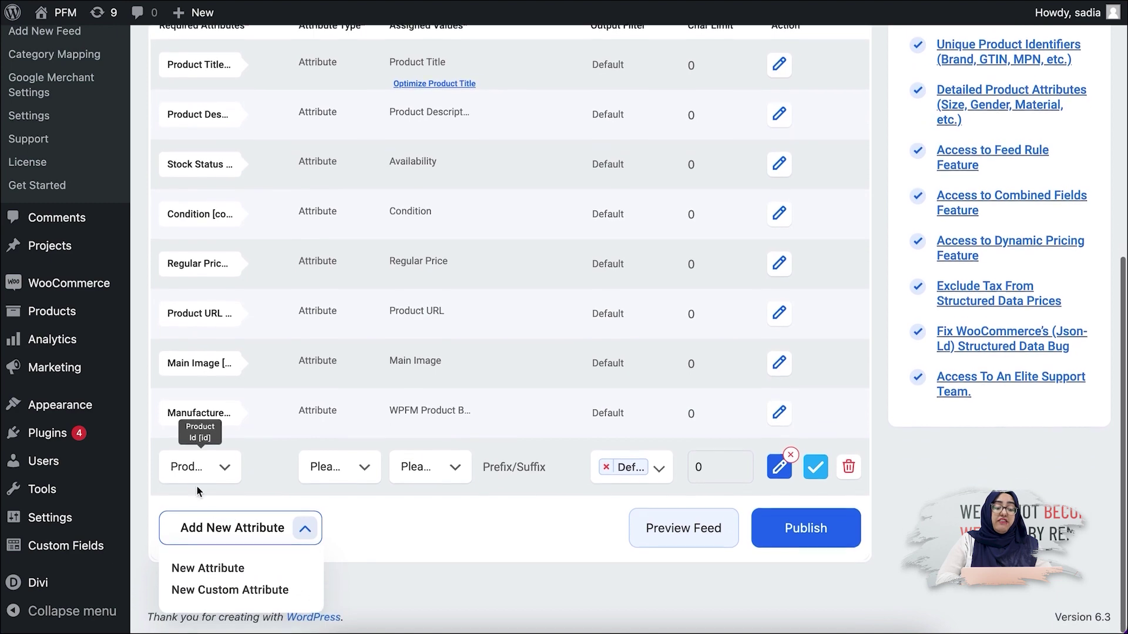
pyautogui.click(194, 473)
pyautogui.scroll(-3, 202, 353)
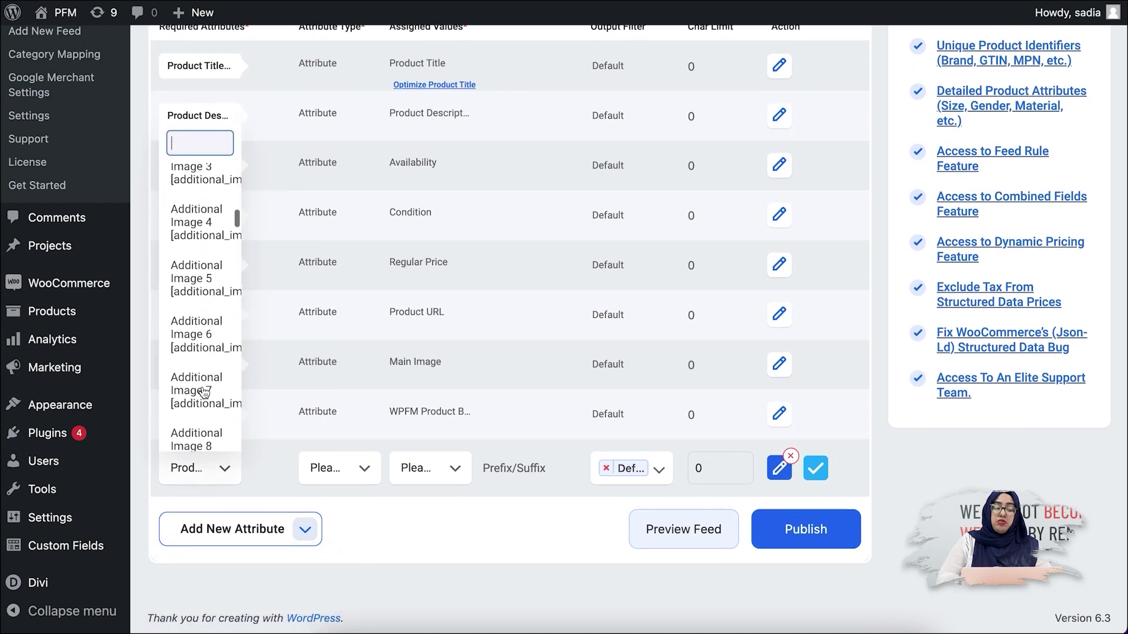
pyautogui.click(273, 538)
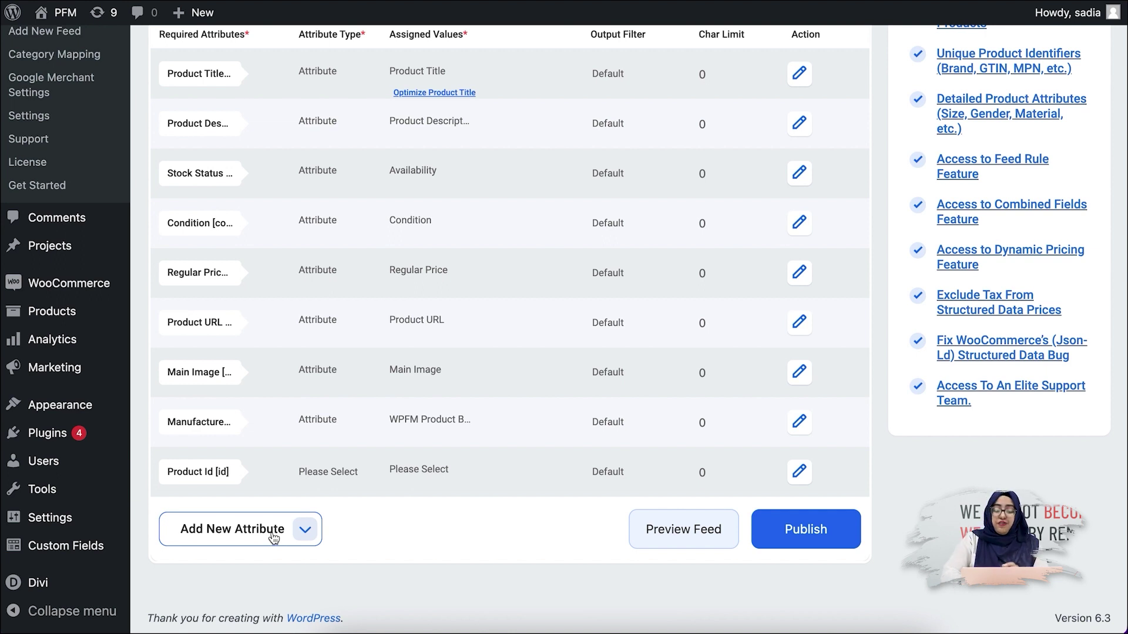
# Step: Add a new custom attribute row to the feed and name it SKU_id
pyautogui.click(273, 536)
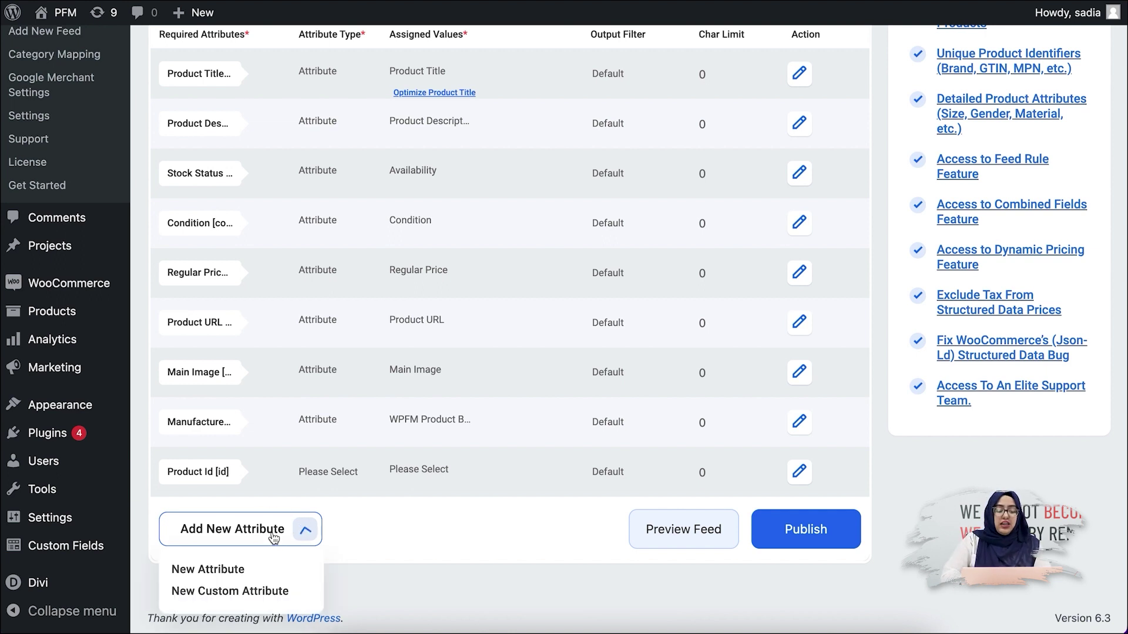
pyautogui.click(223, 592)
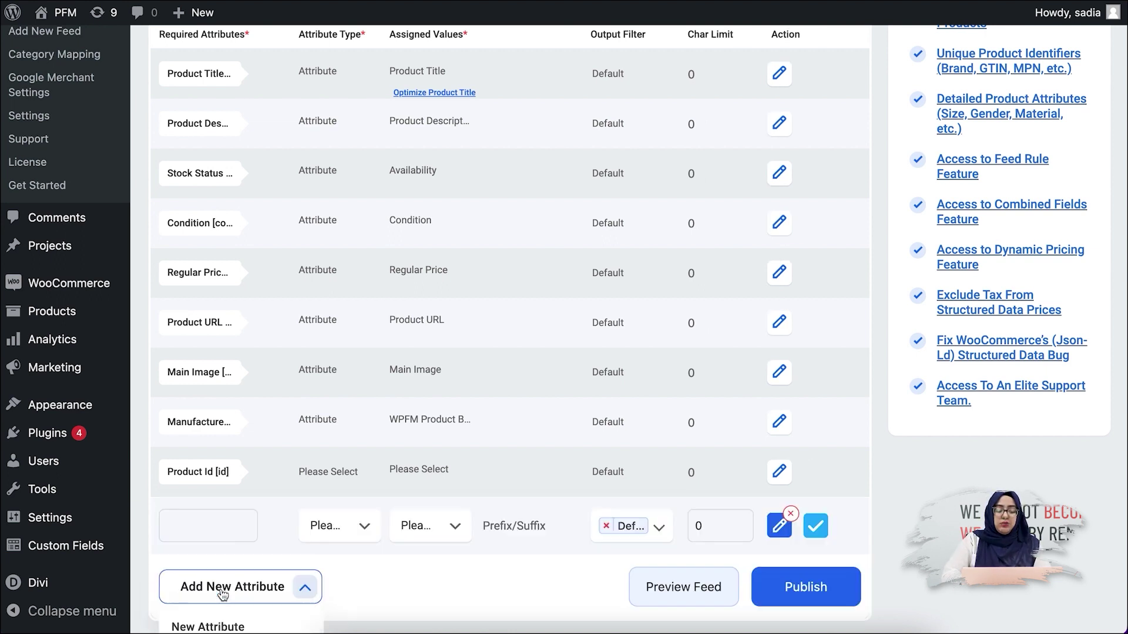
pyautogui.click(215, 523)
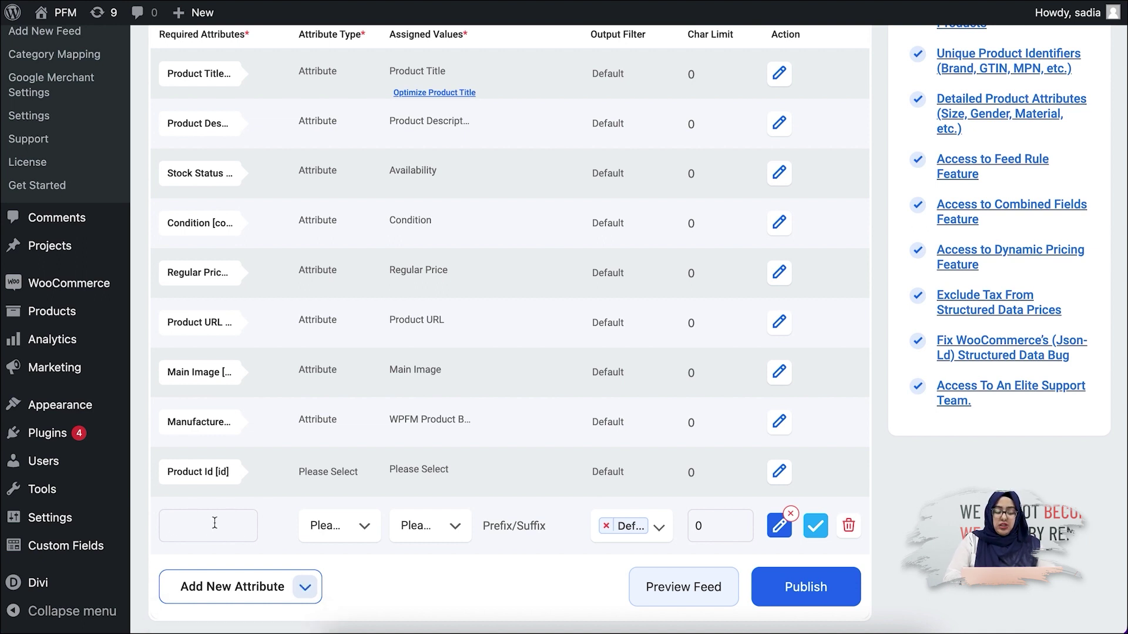
pyautogui.write('SU')
pyautogui.press('BackSpace')
pyautogui.write('K')
pyautogui.write('id')
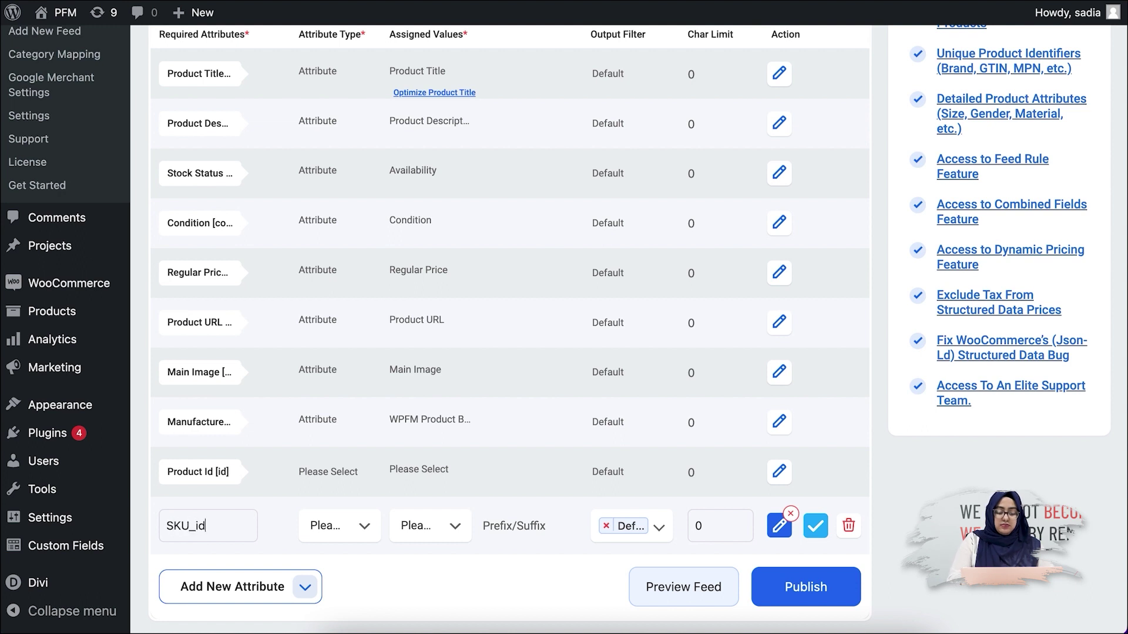
# Step: Set the SKU_id row's type to Attribute, assign it the primary attribute SKU, and save the row
pyautogui.click(352, 525)
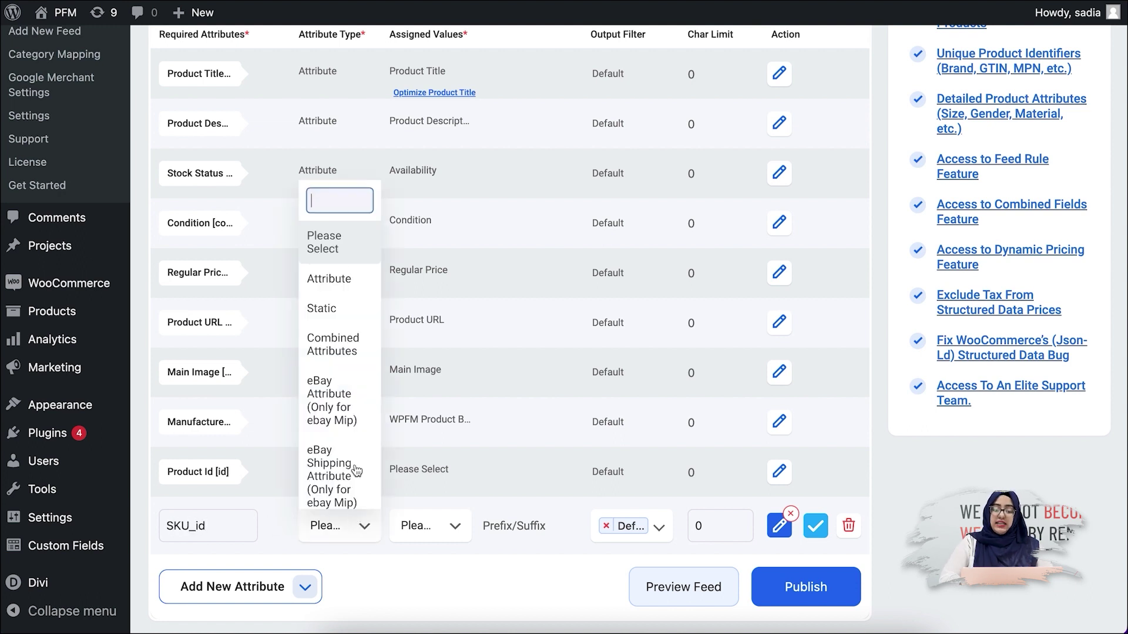
pyautogui.click(351, 278)
pyautogui.click(429, 537)
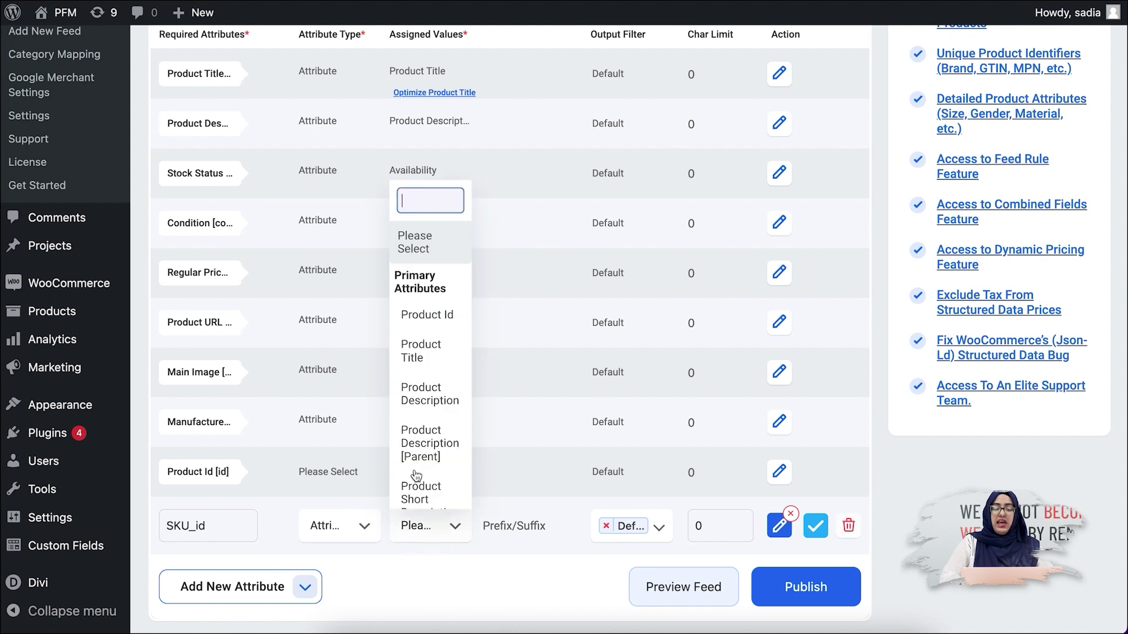
pyautogui.write('sku')
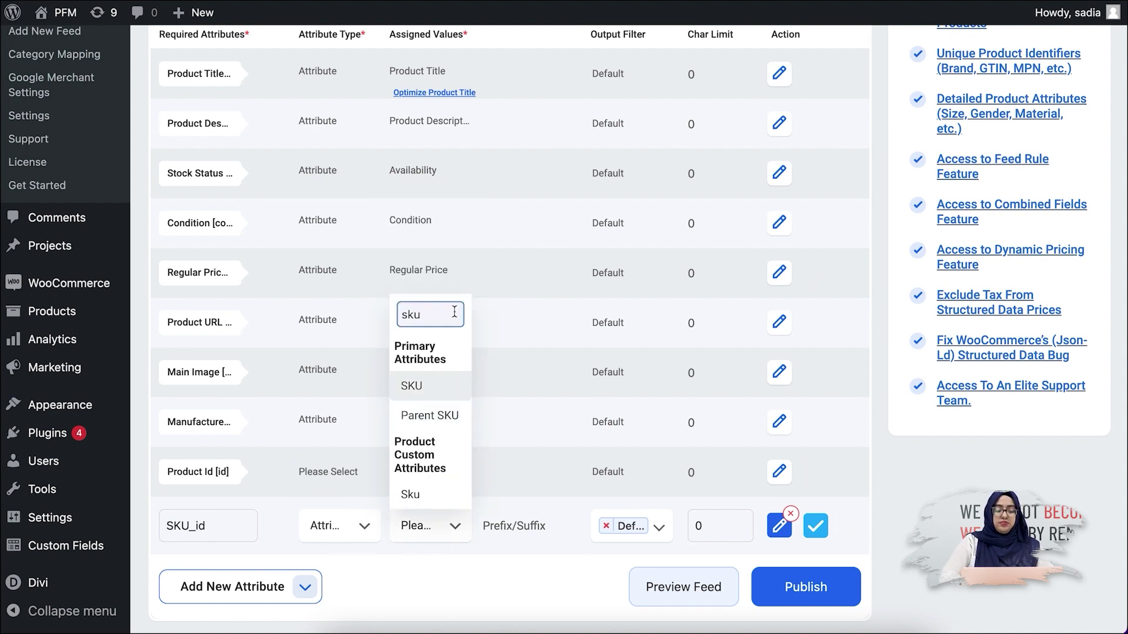
pyautogui.click(417, 389)
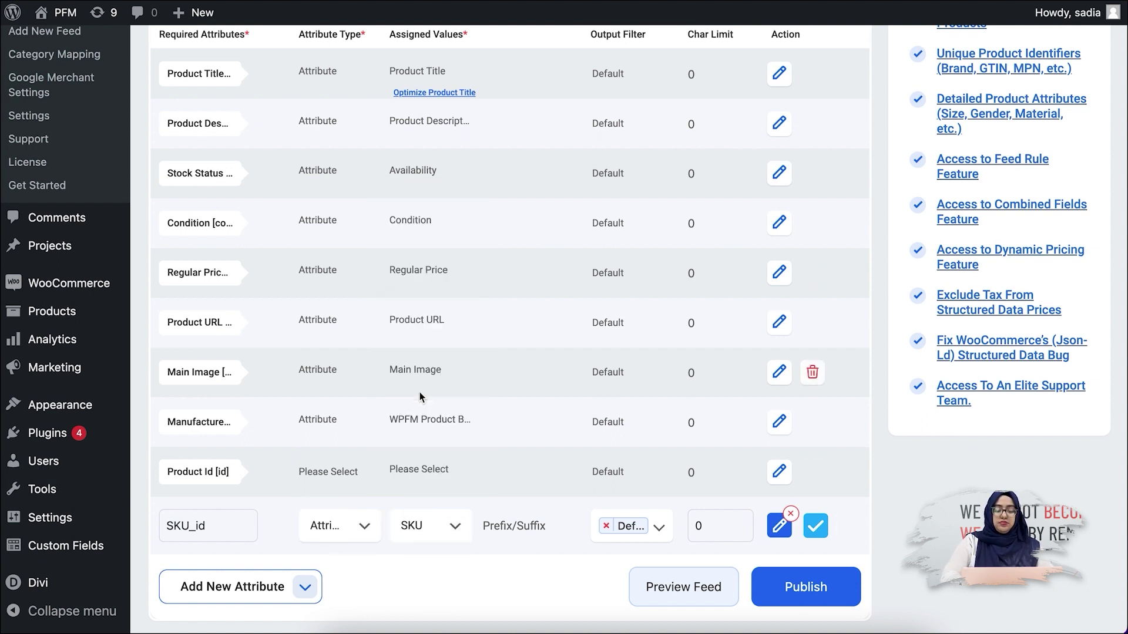
pyautogui.click(815, 526)
pyautogui.scroll(3, 832, 308)
pyautogui.scroll(-2, 831, 304)
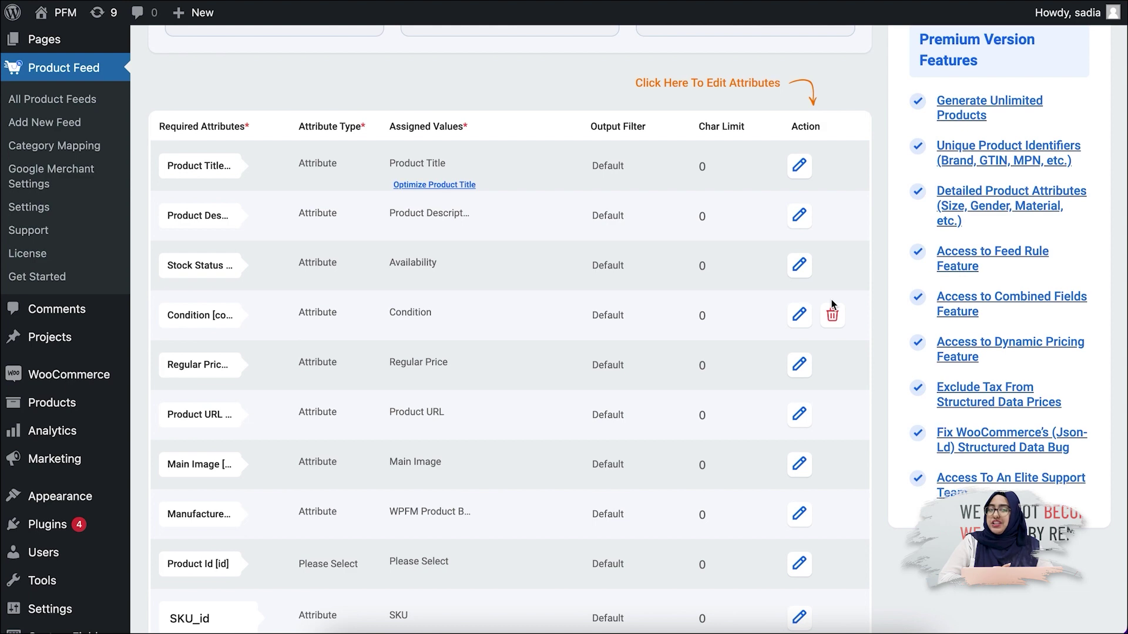
pyautogui.scroll(-2, 831, 304)
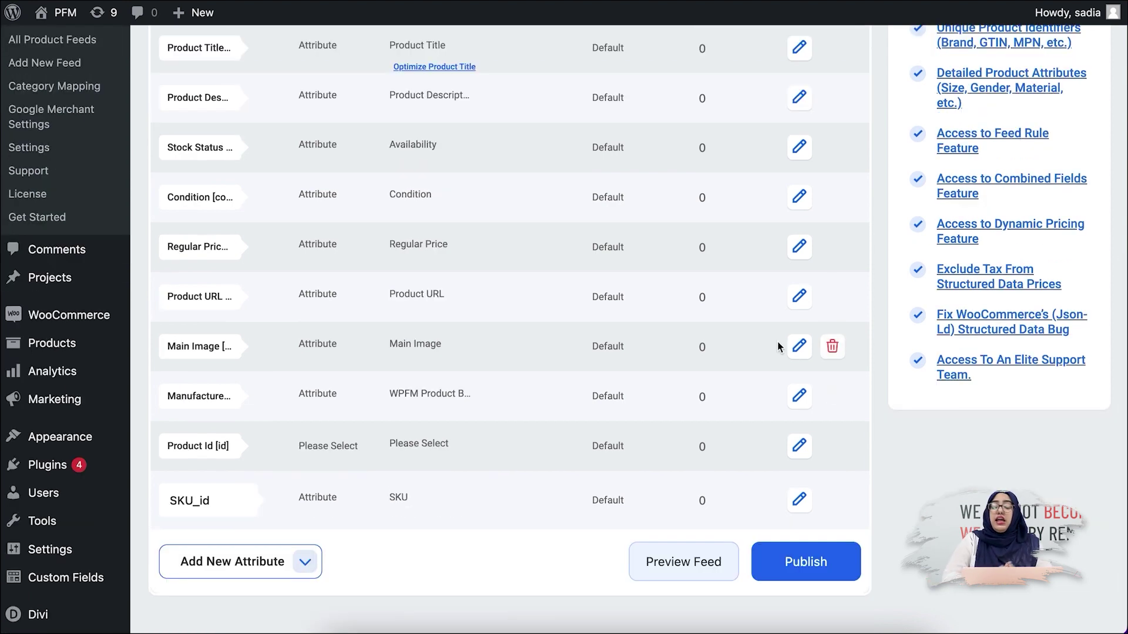
pyautogui.click(276, 561)
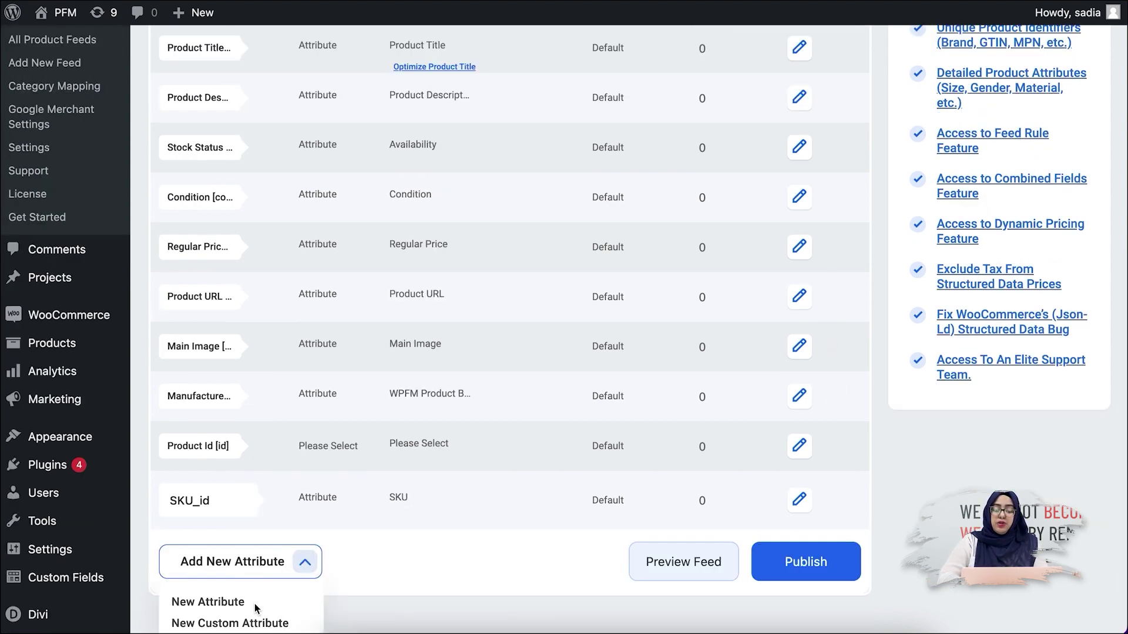
pyautogui.click(406, 507)
# Step: Open the Product Title row for editing, examine the available output filters, and save the row with the Default filter
pyautogui.scroll(3, 406, 507)
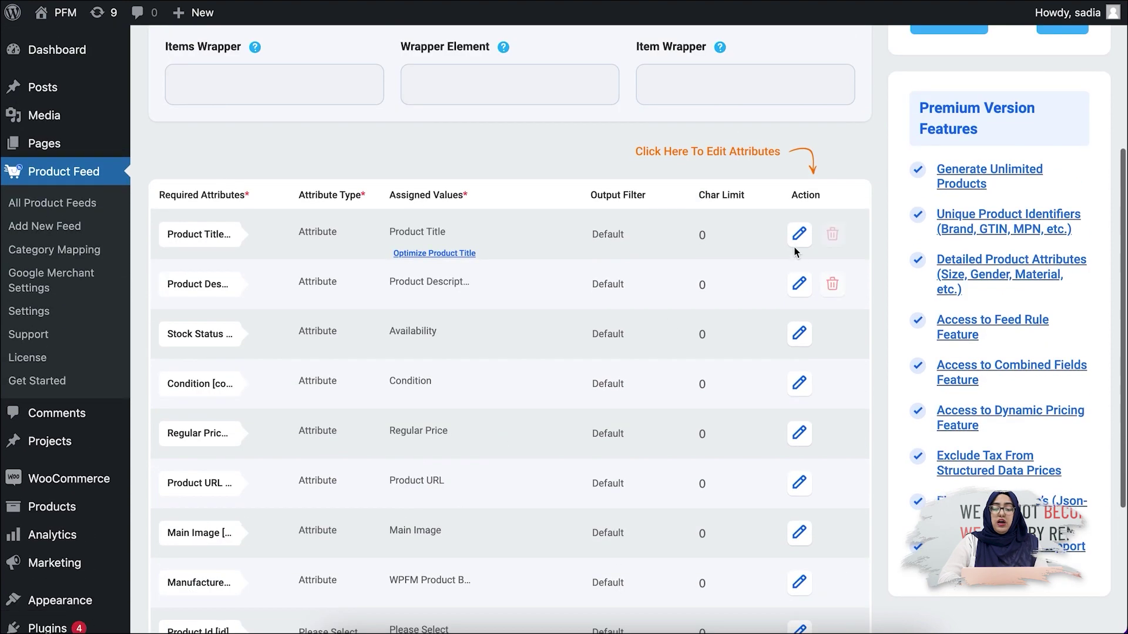
pyautogui.click(798, 235)
pyautogui.click(658, 242)
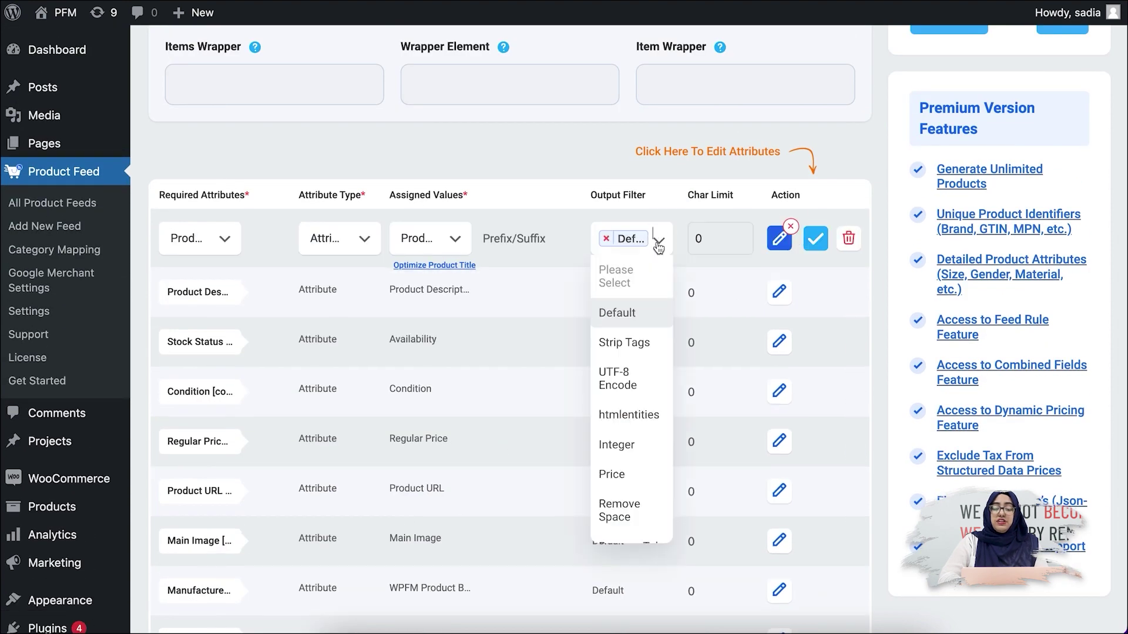
pyautogui.scroll(-5, 625, 468)
pyautogui.scroll(-3, 624, 468)
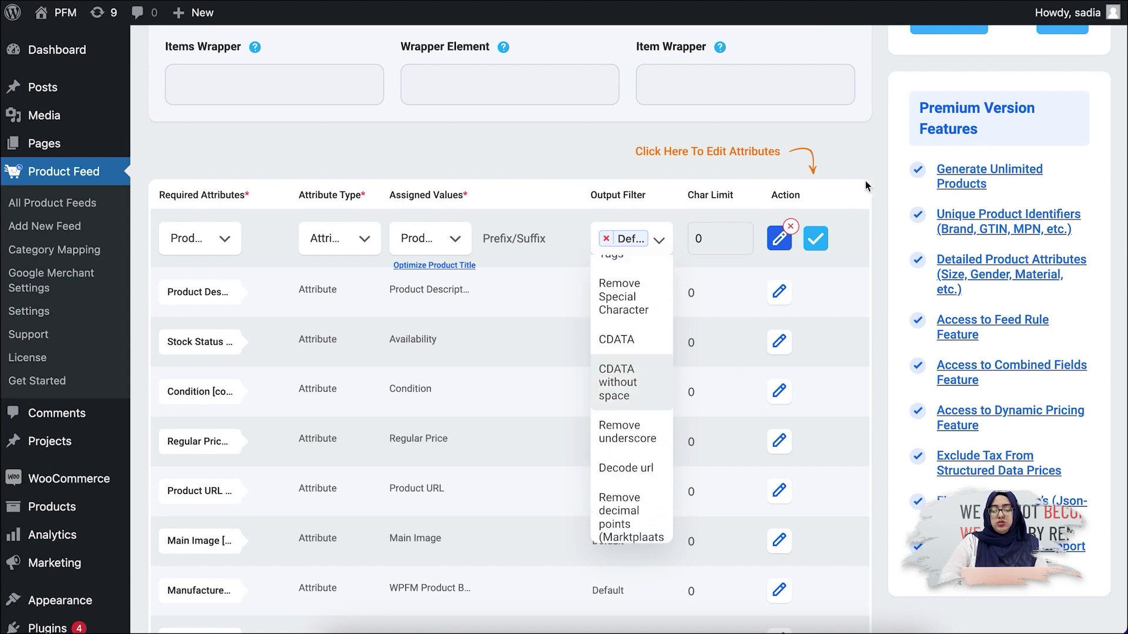
pyautogui.click(821, 236)
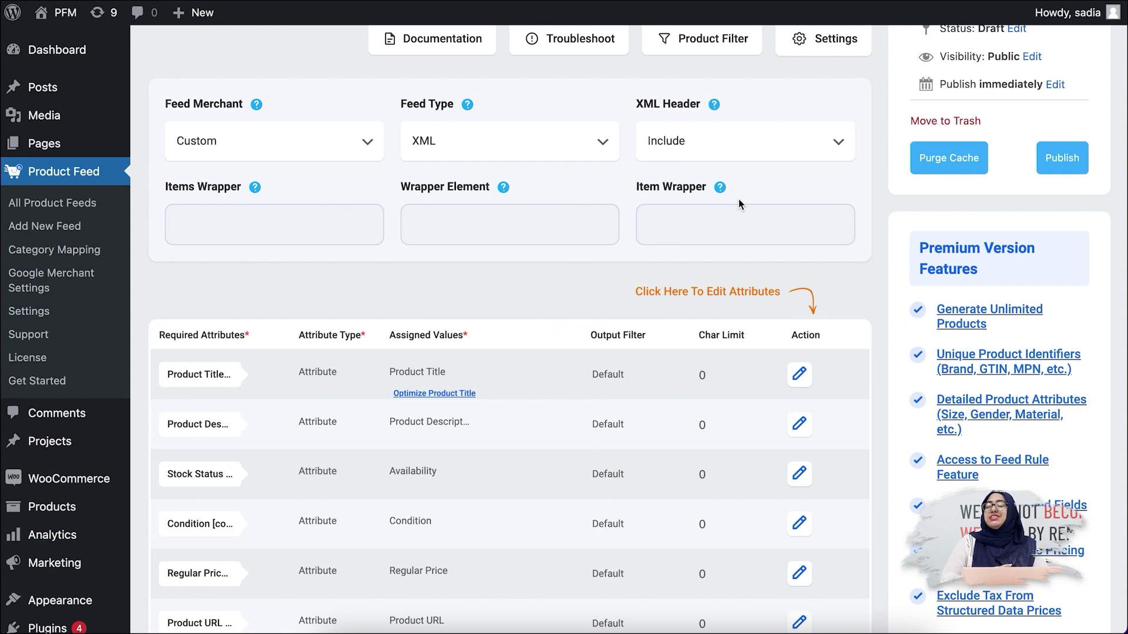
# Step: Review the feed's settings for auto-generation, country, tax rate and product inclusion, and close them without changes
pyautogui.scroll(2, 738, 198)
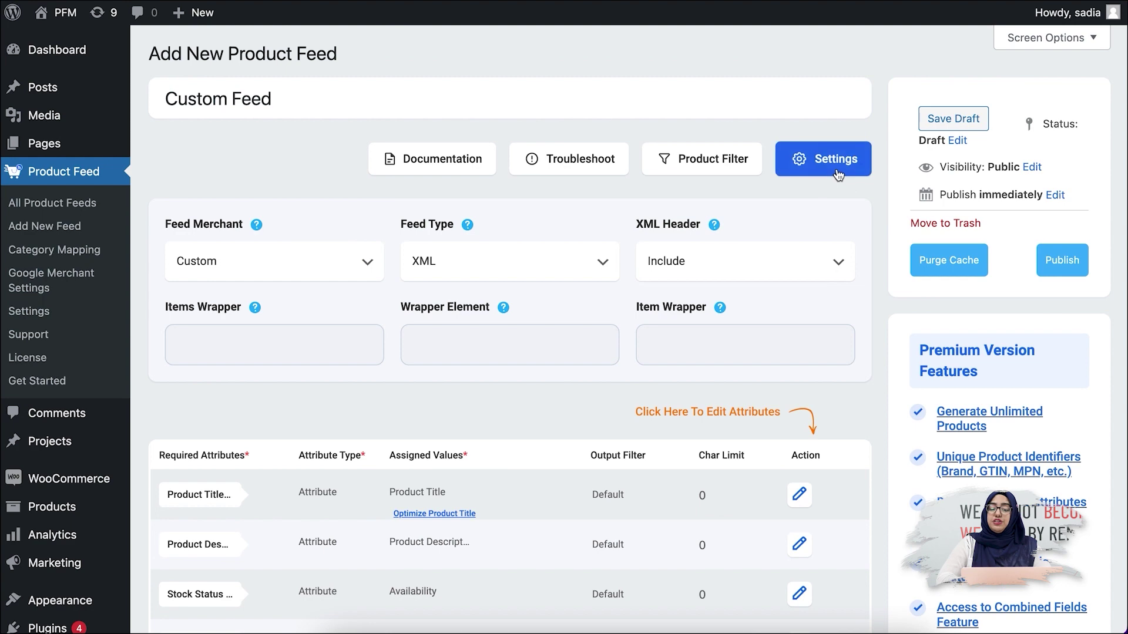
pyautogui.click(819, 156)
pyautogui.scroll(-5, 825, 293)
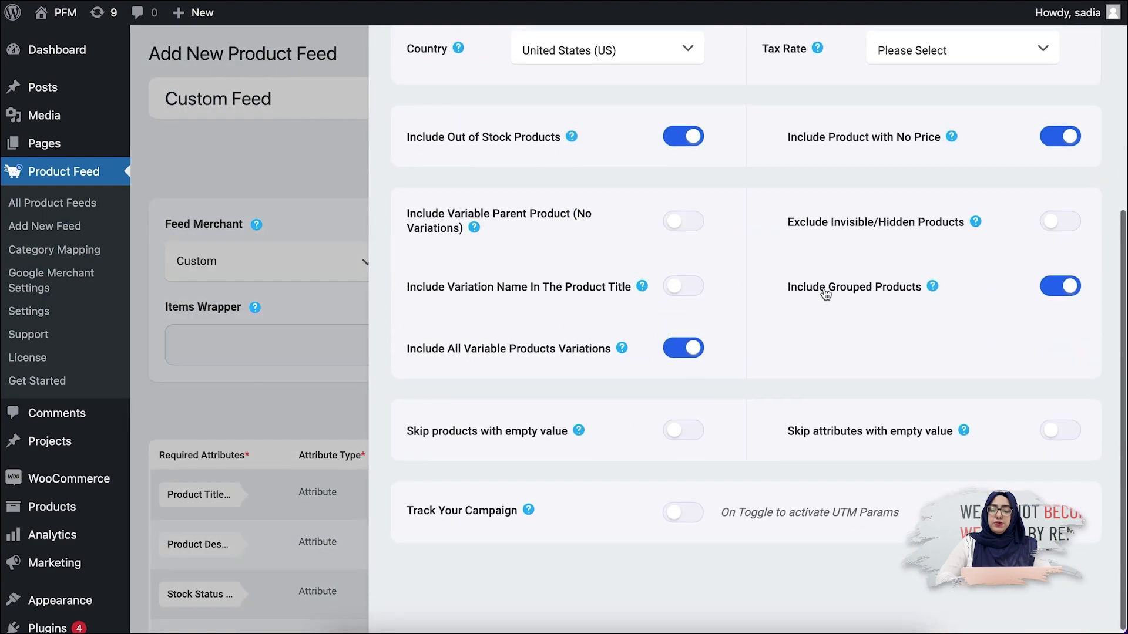
pyautogui.scroll(5, 825, 293)
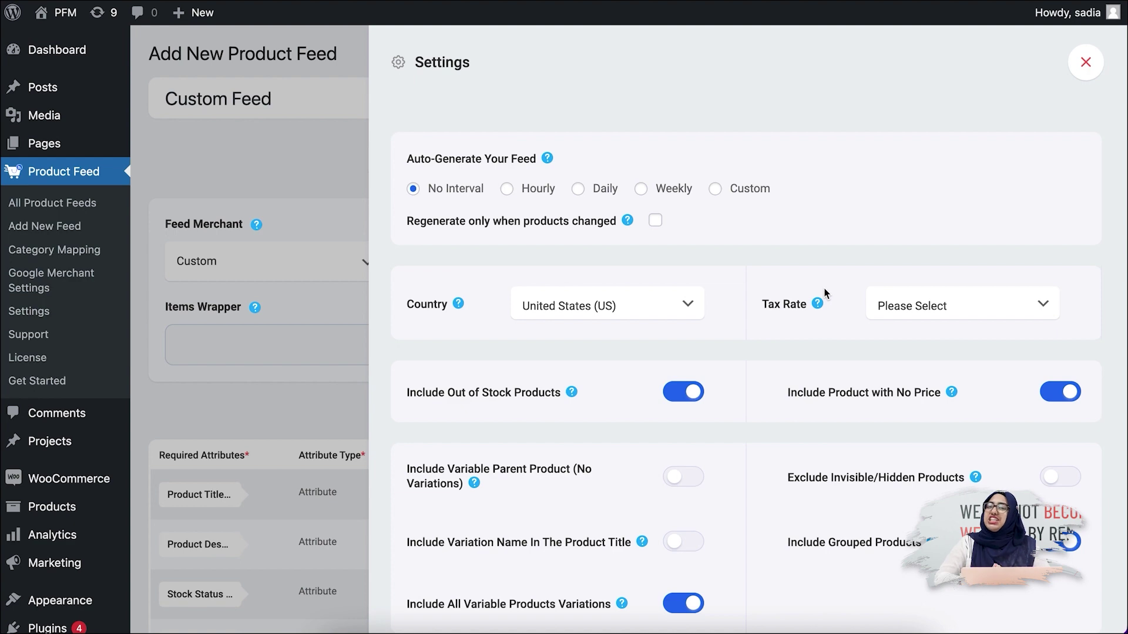
pyautogui.press('Escape')
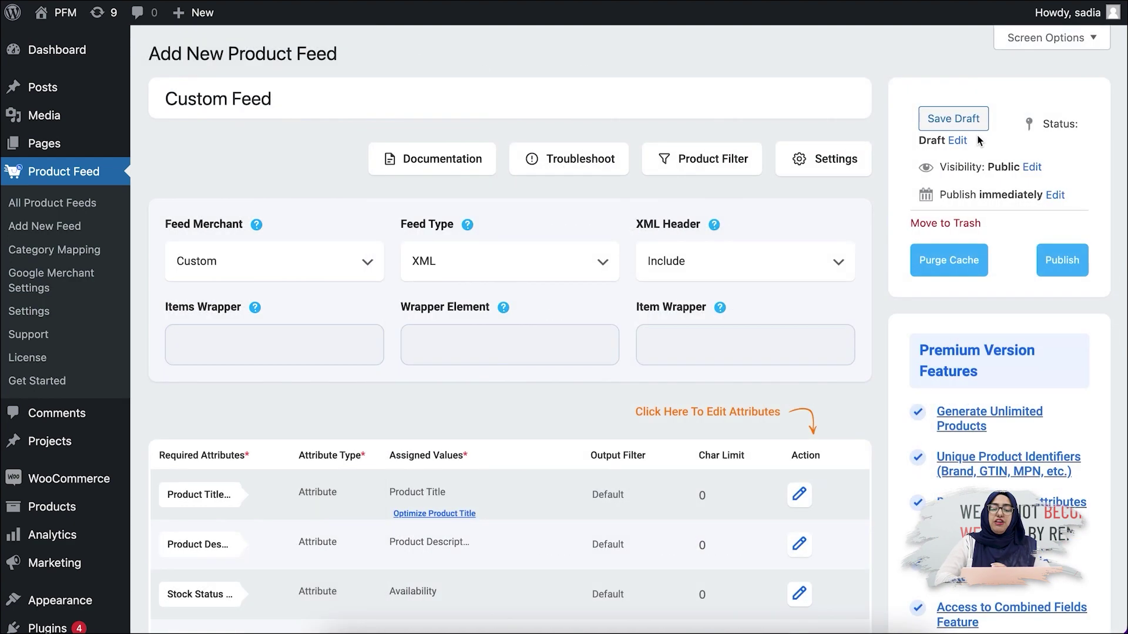
# Step: Examine the product filter's product selection choices, add an empty custom filter to view its conditions, and check the Feed Rules help
pyautogui.click(746, 165)
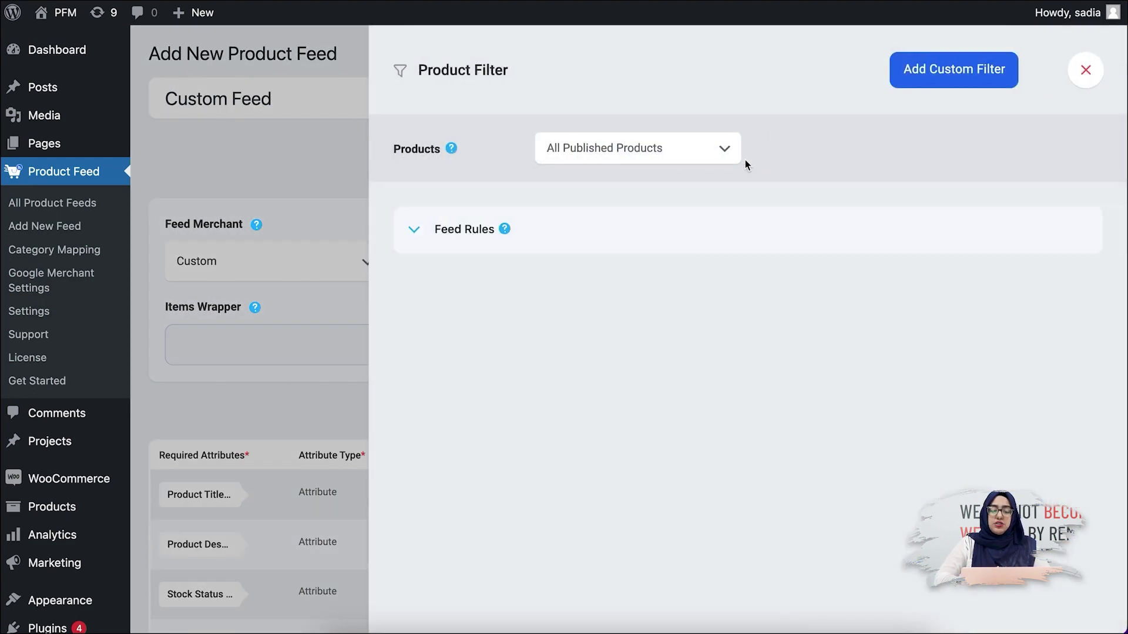
pyautogui.click(711, 151)
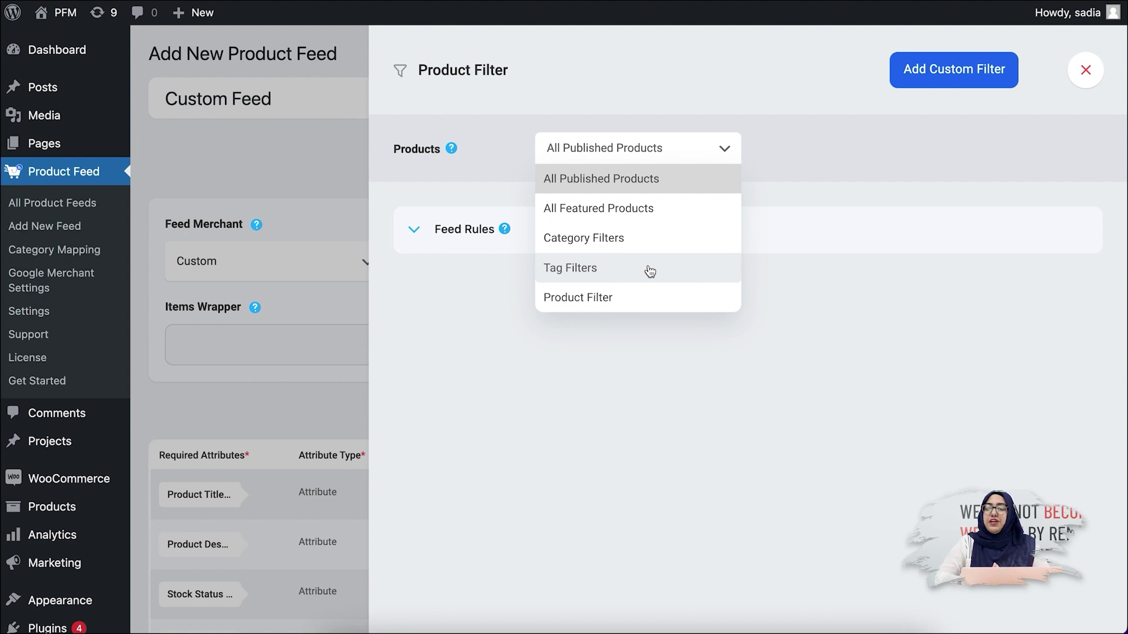
pyautogui.click(946, 71)
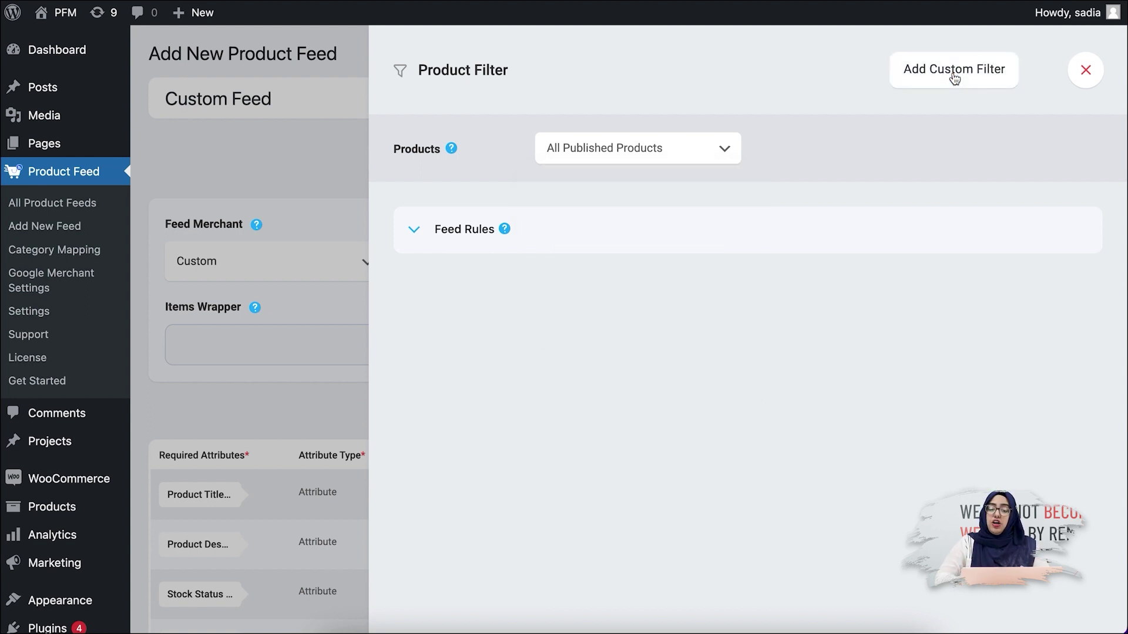
pyautogui.click(954, 78)
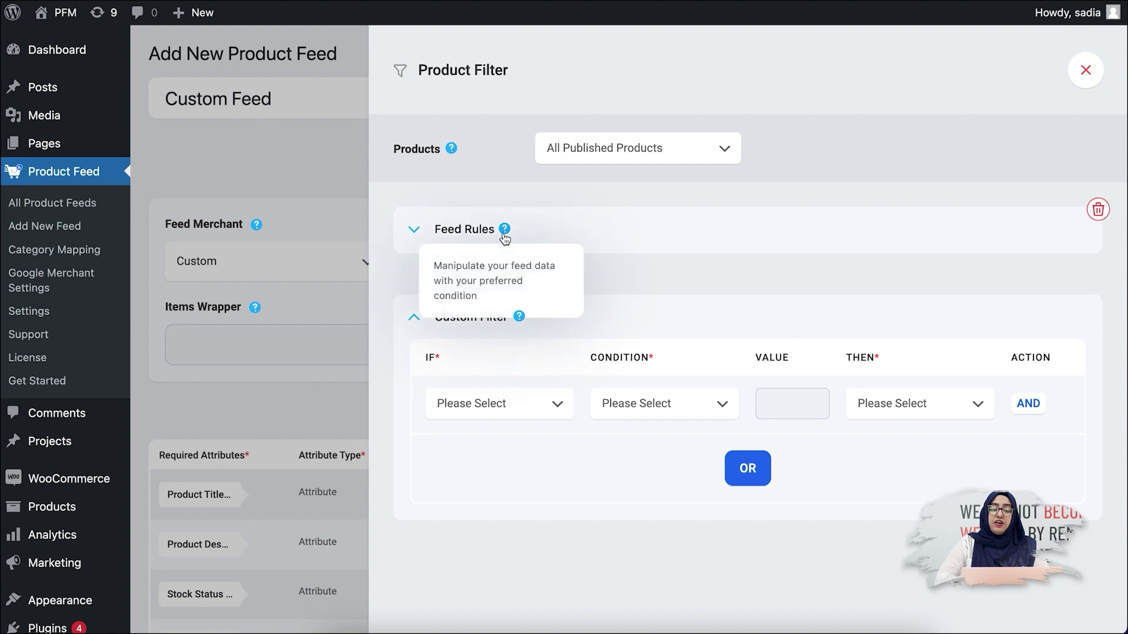
pyautogui.click(503, 232)
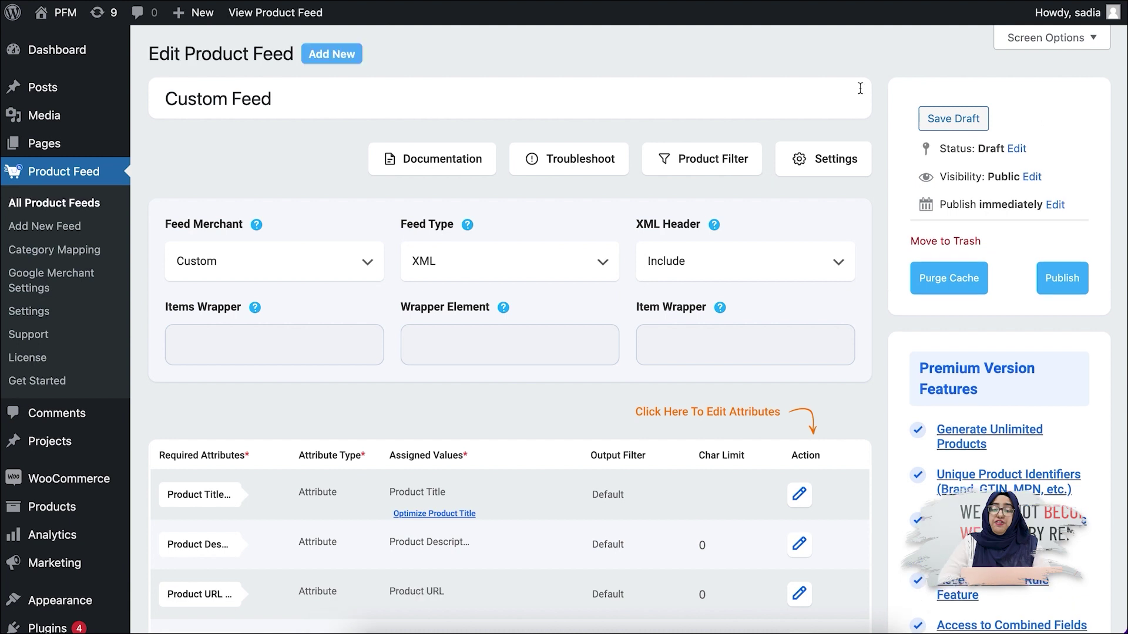
# Step: Publish the Custom Feed and select its generated feed URL
pyautogui.click(1047, 285)
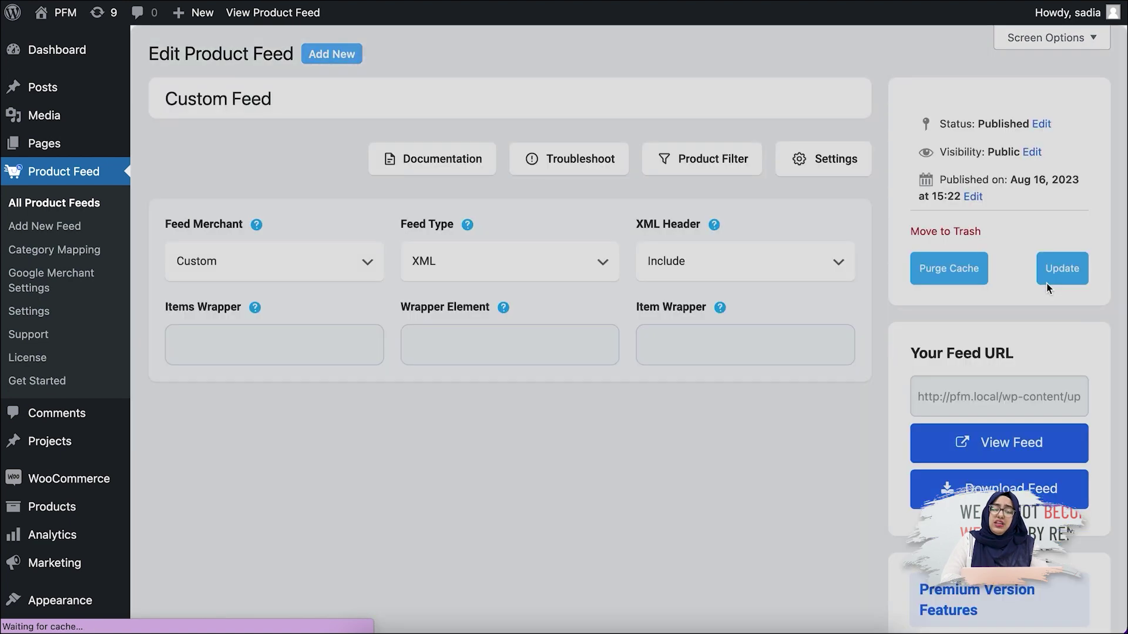
pyautogui.scroll(-8, 750, 266)
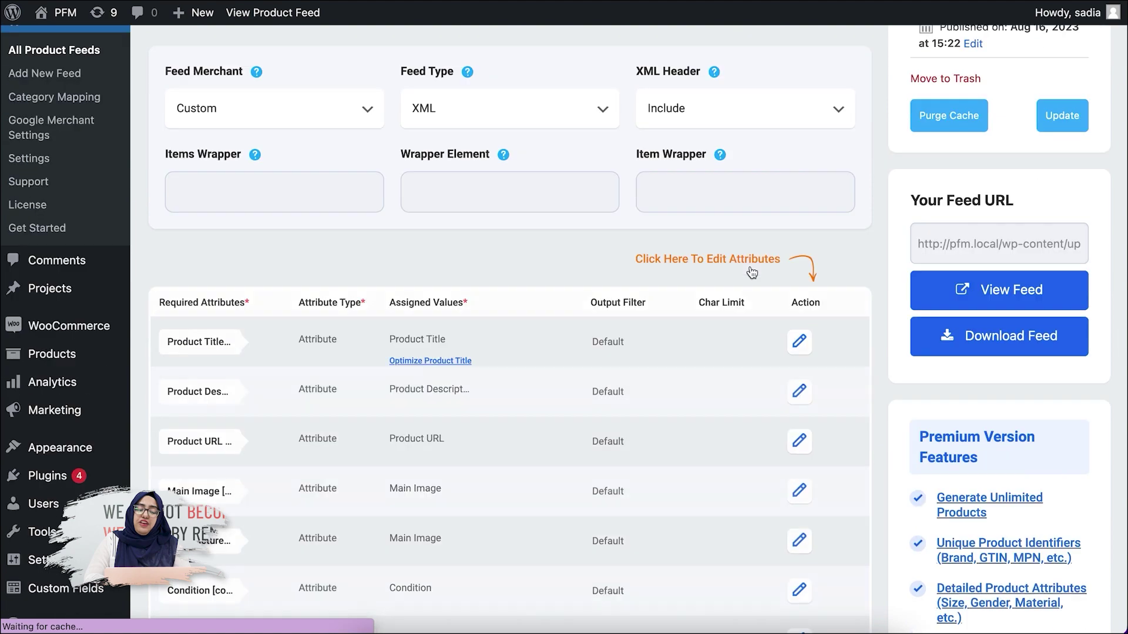
pyautogui.scroll(8, 734, 363)
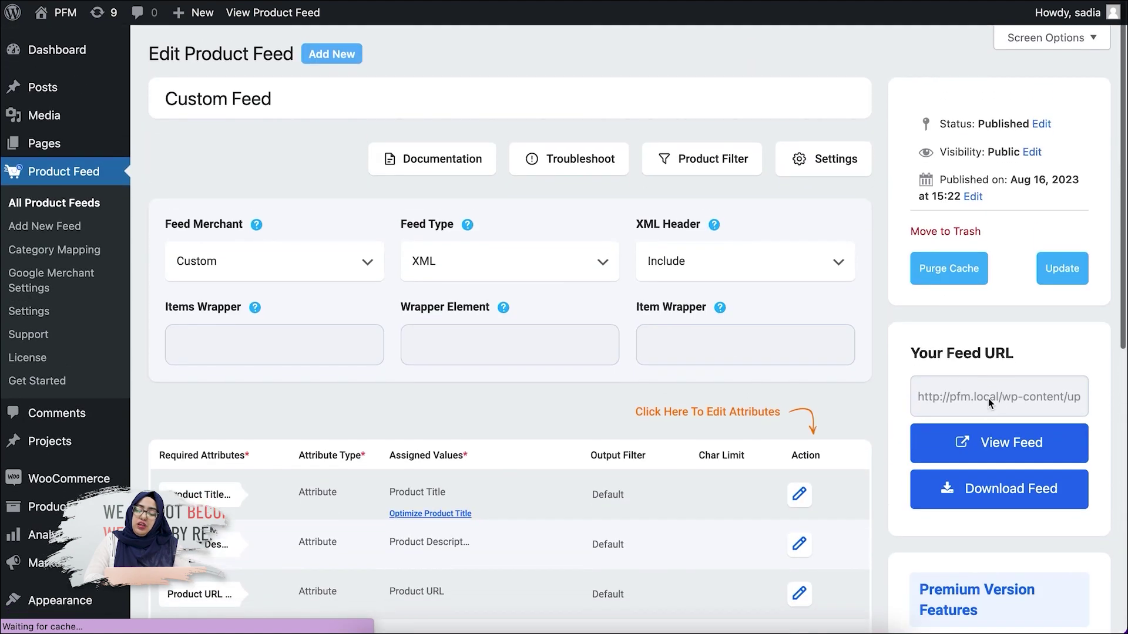
pyautogui.click(992, 498)
pyautogui.click(949, 397)
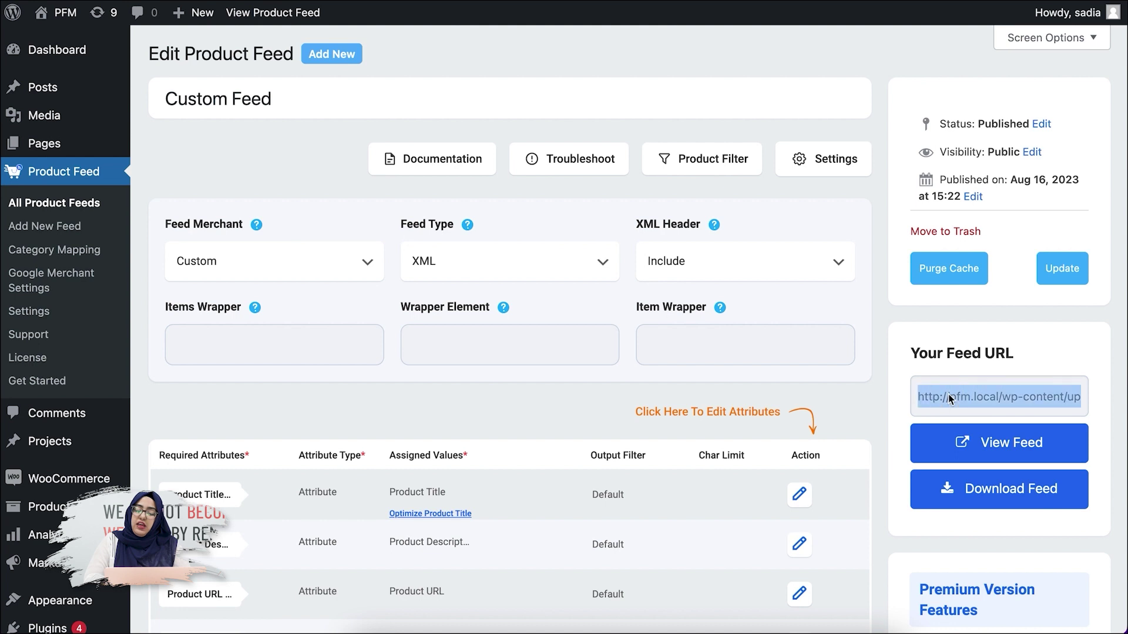
# Step: View the published XML feed and examine the attributes of its product entries
pyautogui.click(1008, 461)
pyautogui.scroll(-10, 950, 419)
pyautogui.scroll(-15, 950, 419)
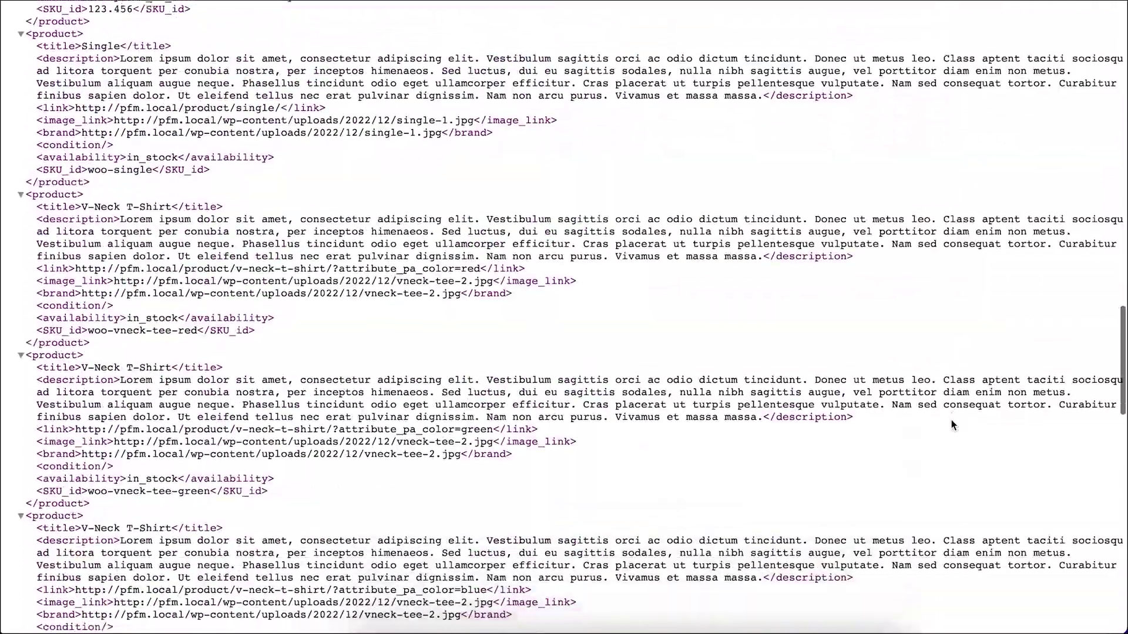
pyautogui.scroll(-3, 952, 423)
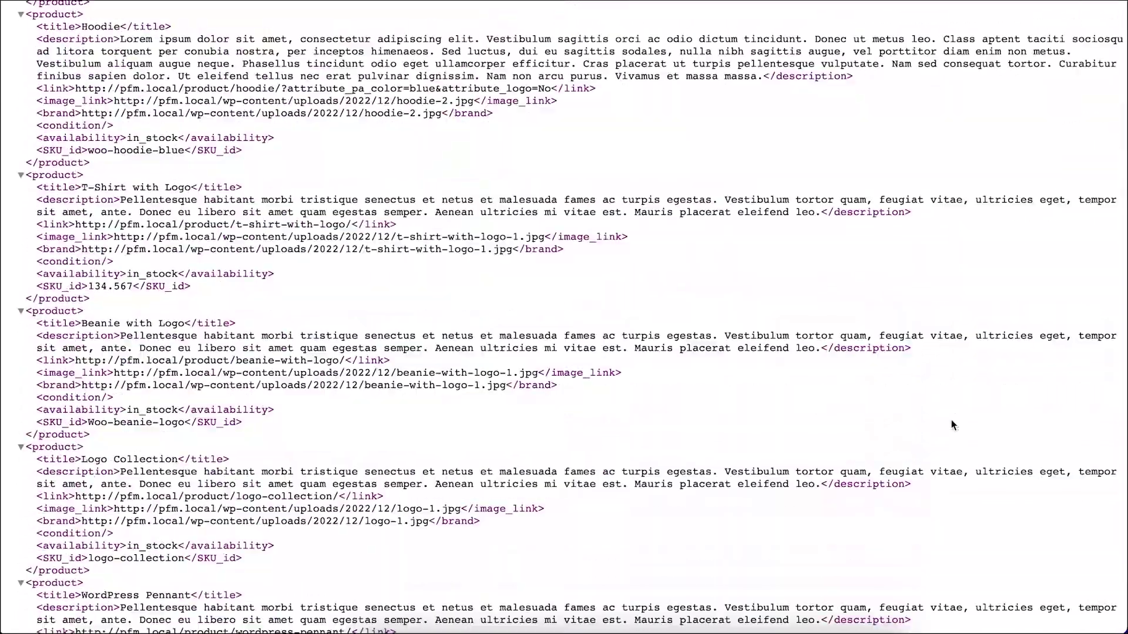